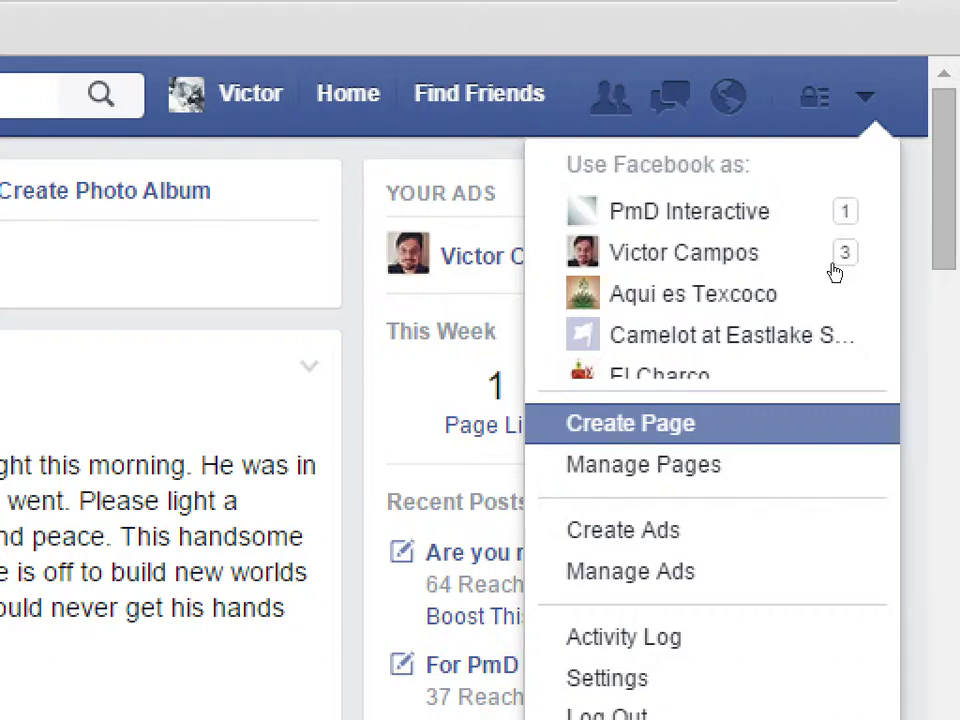
Start a new Page from the account menu and browse the Page type tiles
left_click(917, 116)
left_click(912, 125)
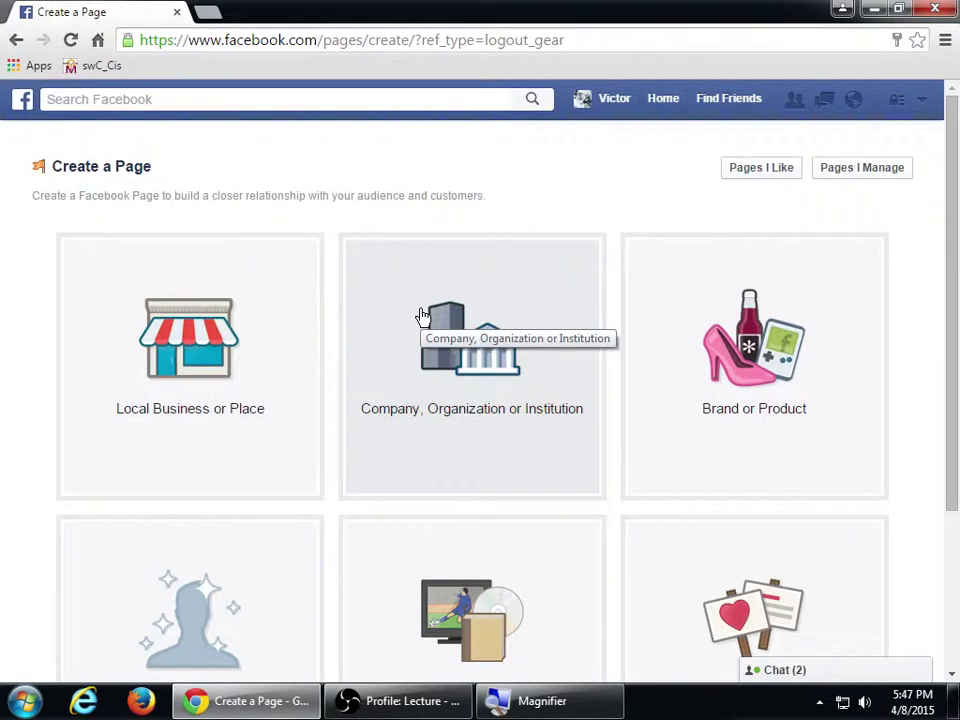
scroll(634, 351, "down", 1)
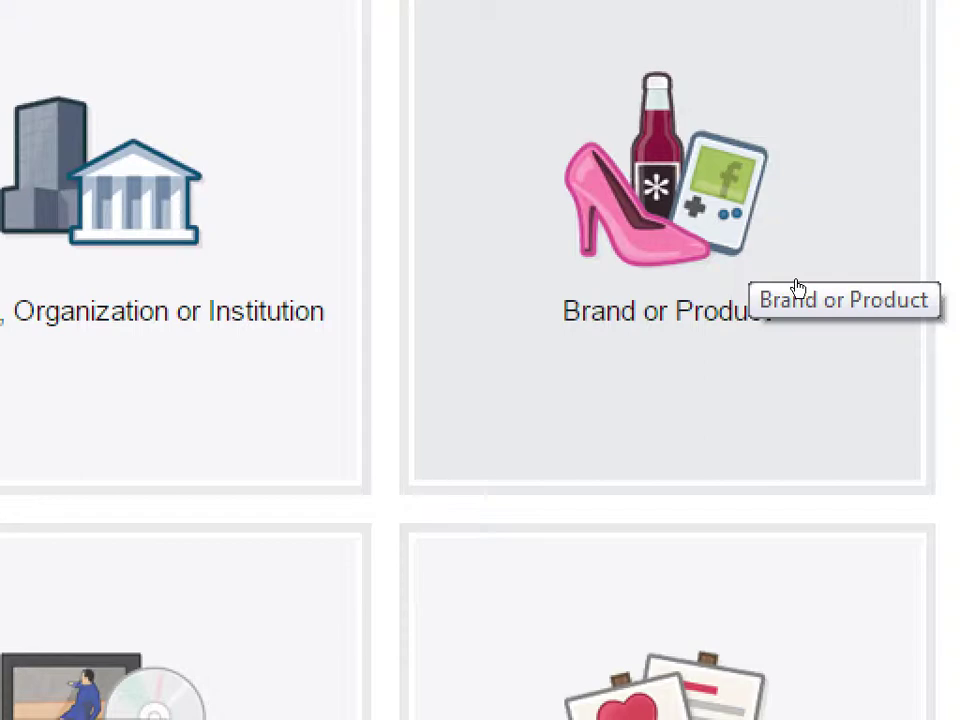
scroll(729, 484, "down", 3)
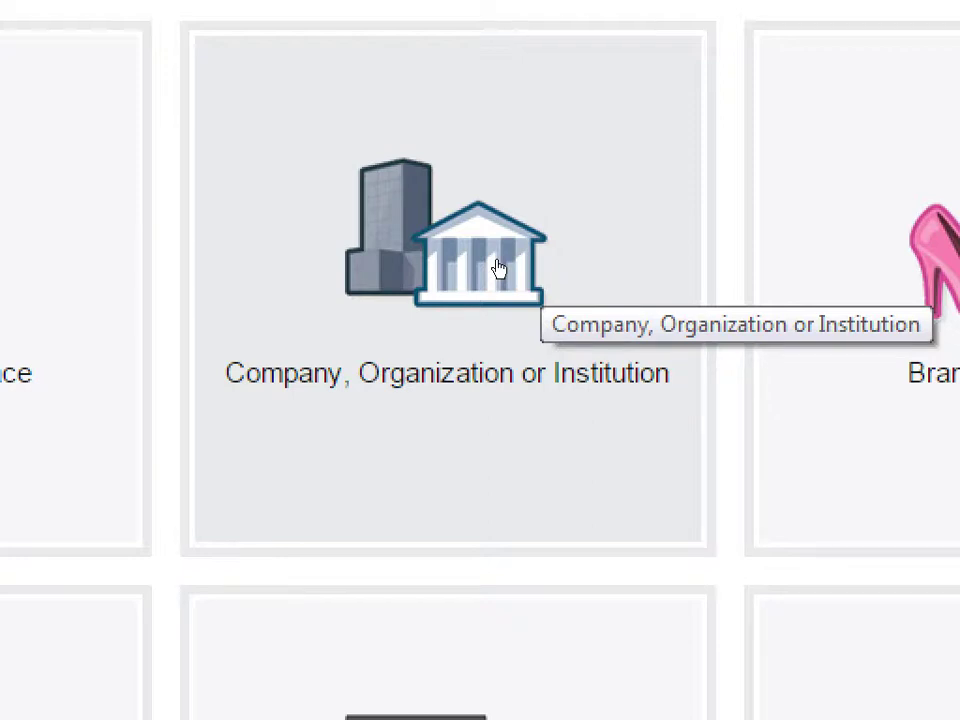
Pick the Company, Organization or Institution type and browse its categories without choosing one
left_click(498, 268)
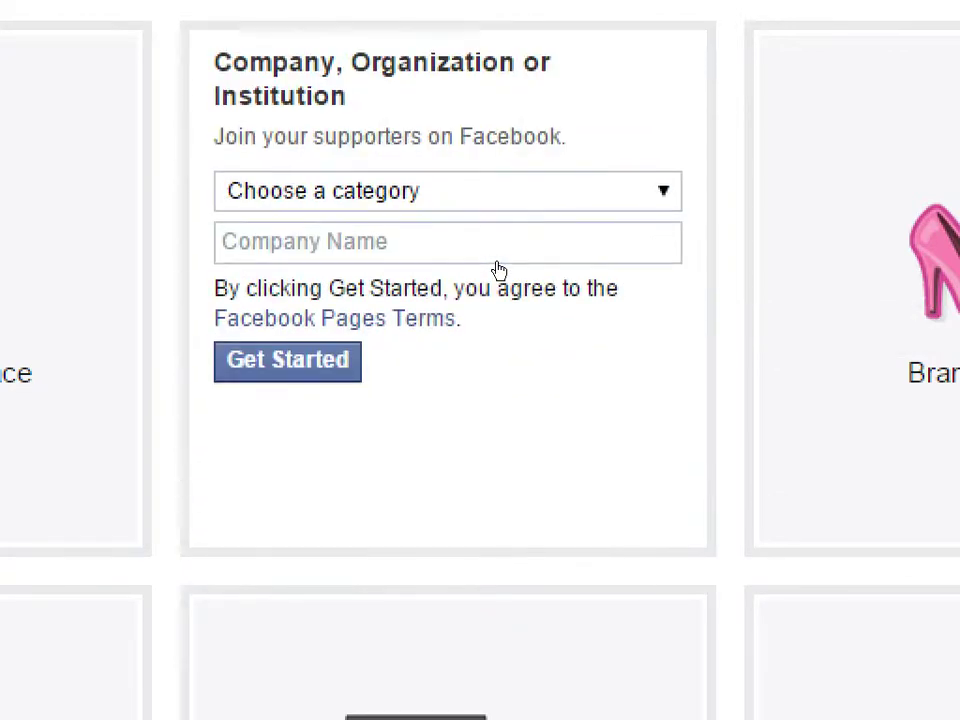
left_click(568, 198)
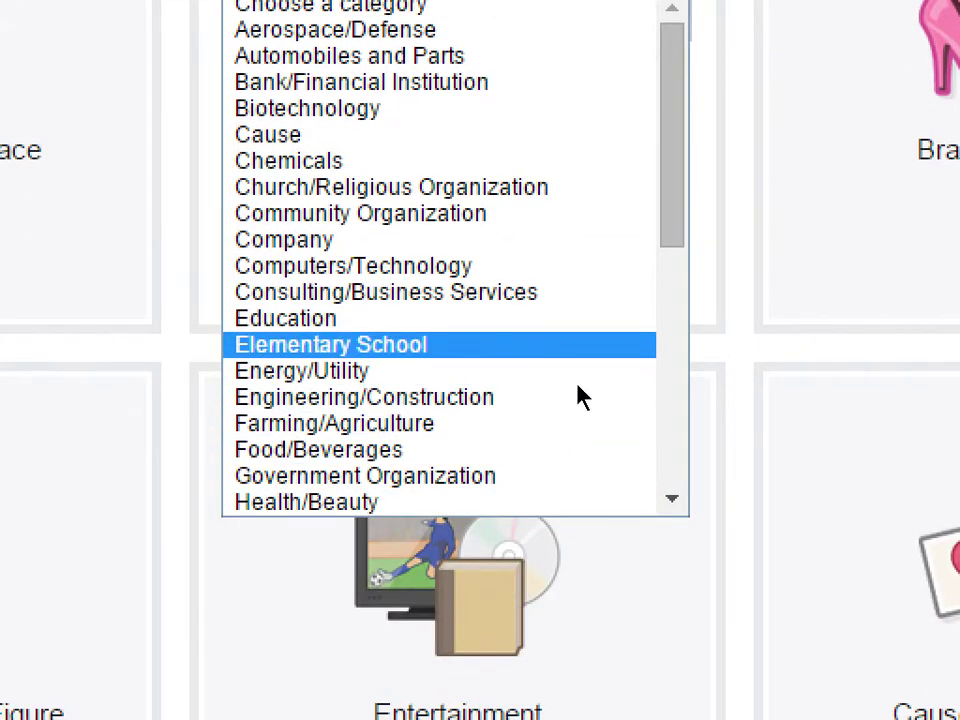
scroll(580, 397, "down", 6)
scroll(577, 397, "down", 2)
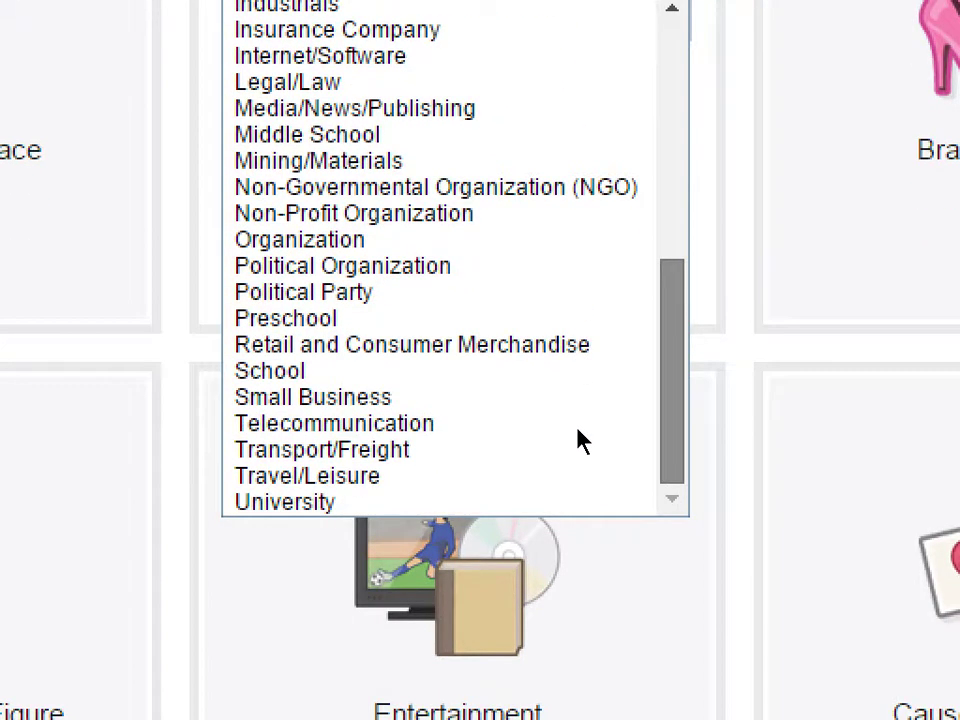
scroll(577, 440, "up", 10)
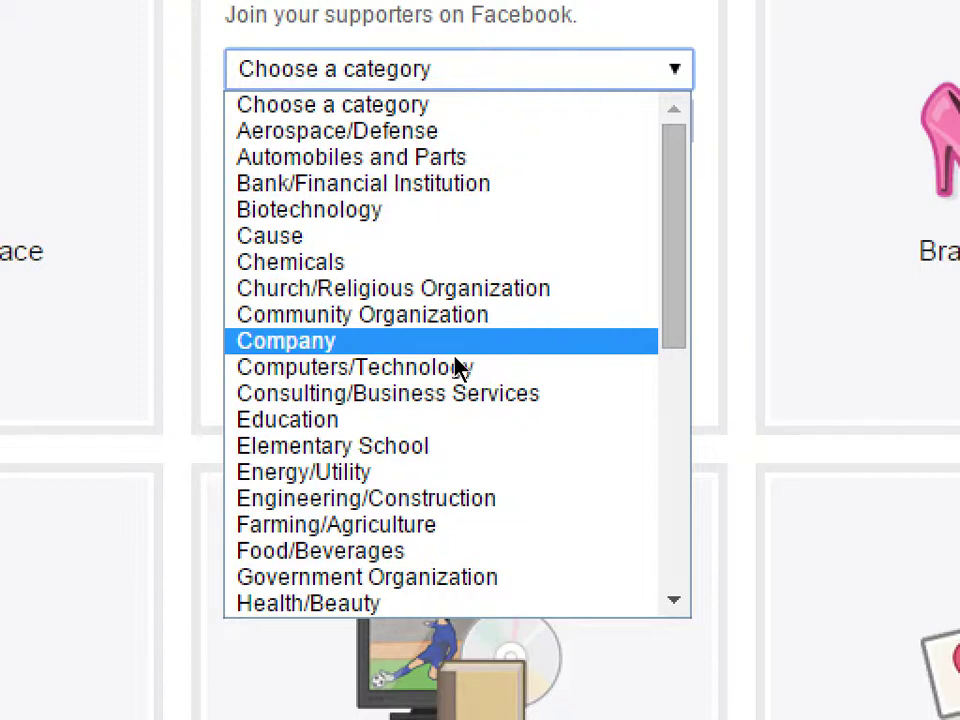
key("Up")
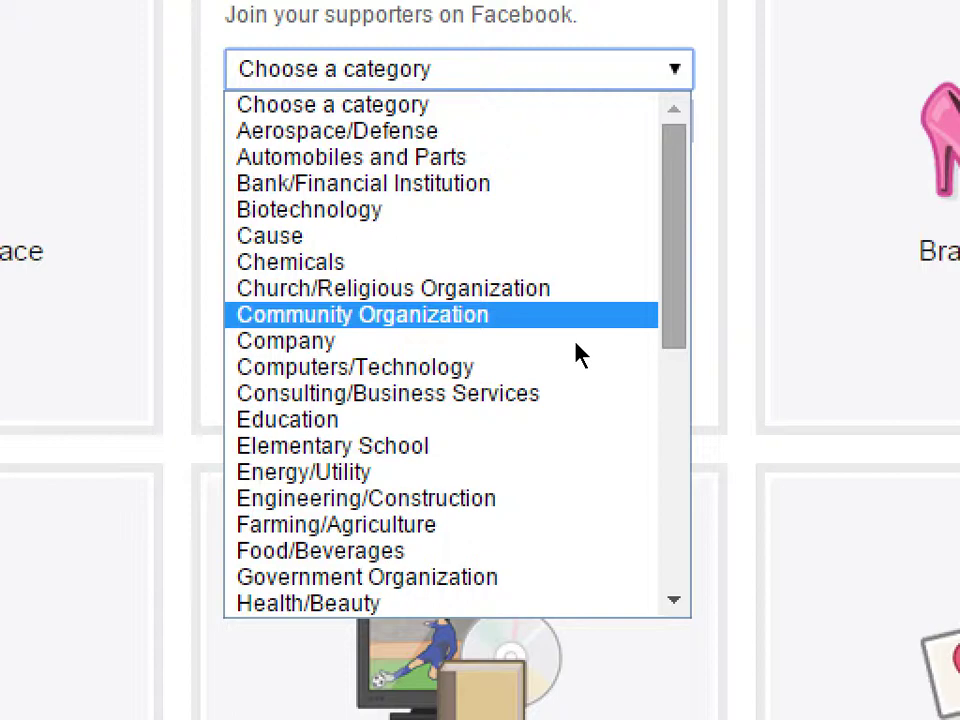
key("Home")
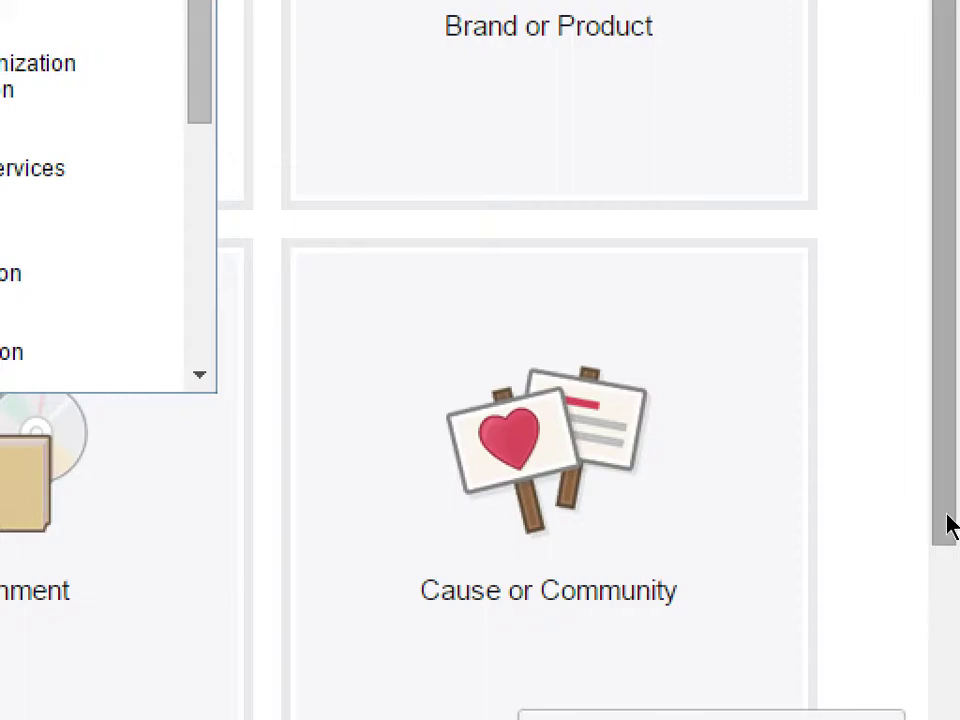
left_click(934, 523)
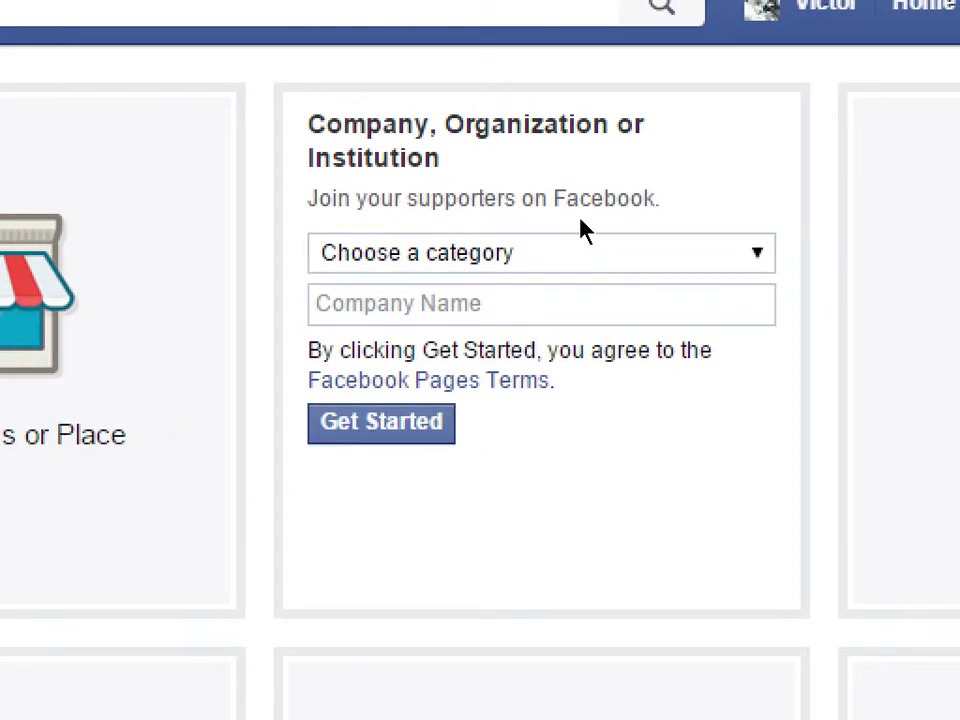
Select Company from the category list and move to the Company Name field
left_click(555, 258)
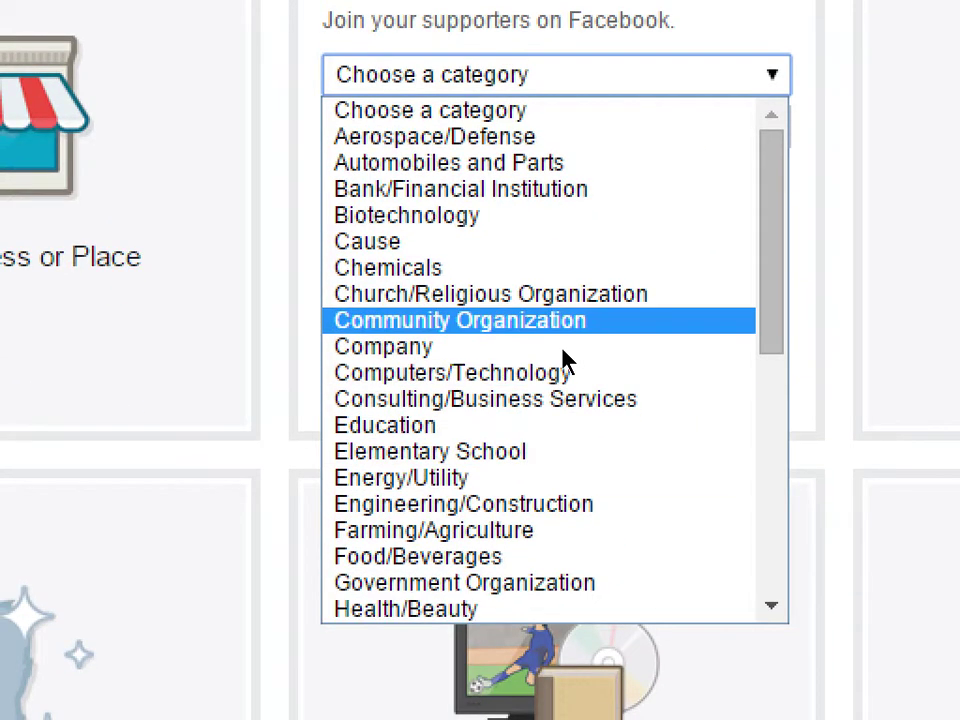
scroll(579, 340, "down", 1)
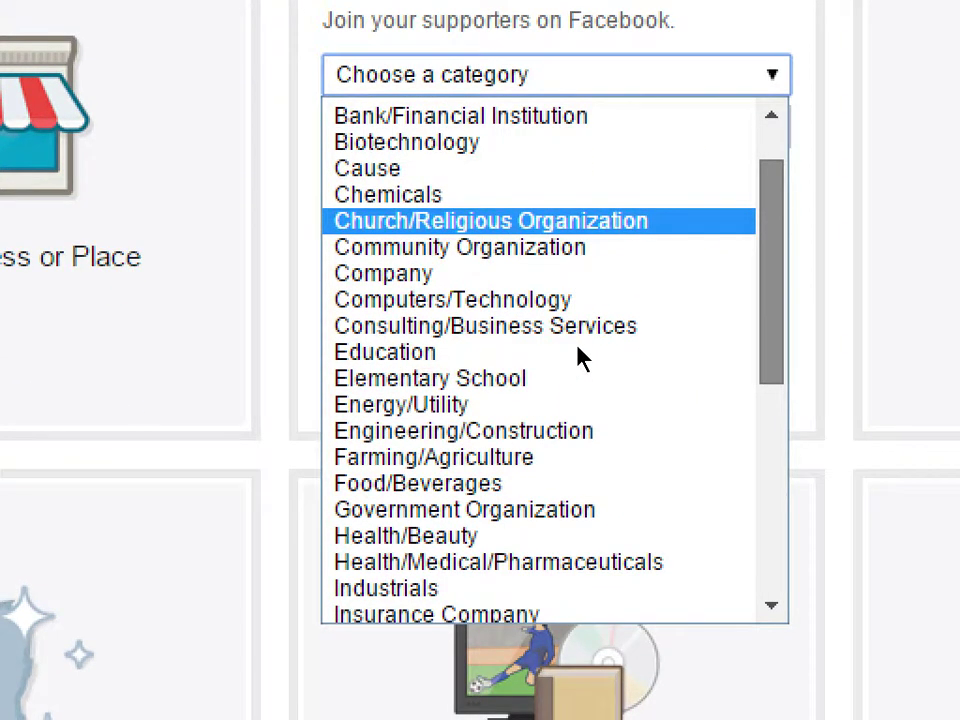
scroll(579, 358, "down", 2)
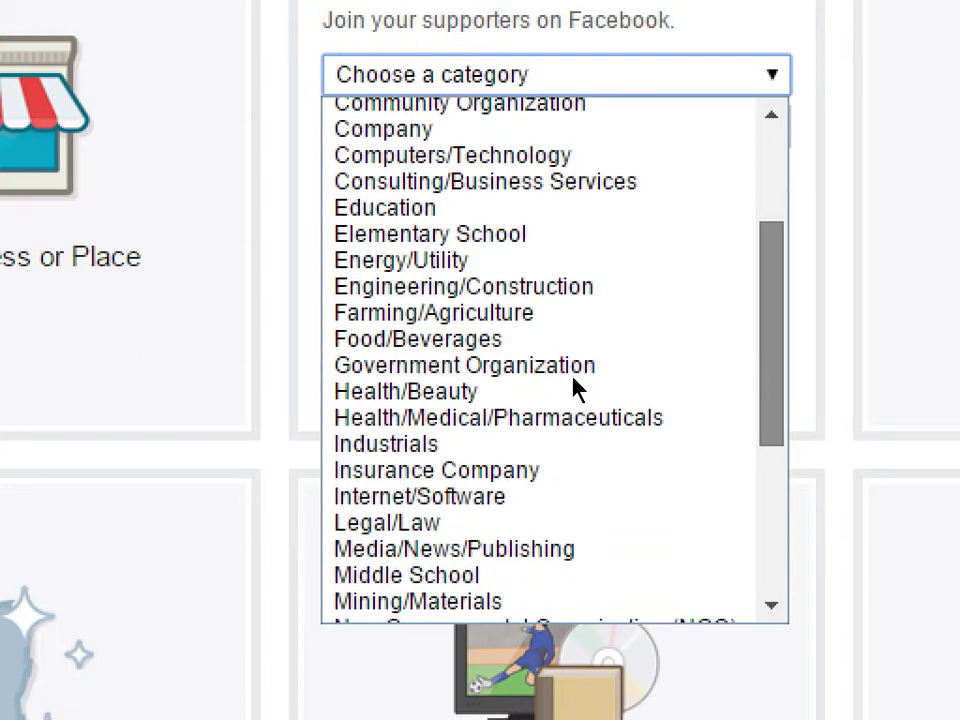
scroll(575, 384, "down", 3)
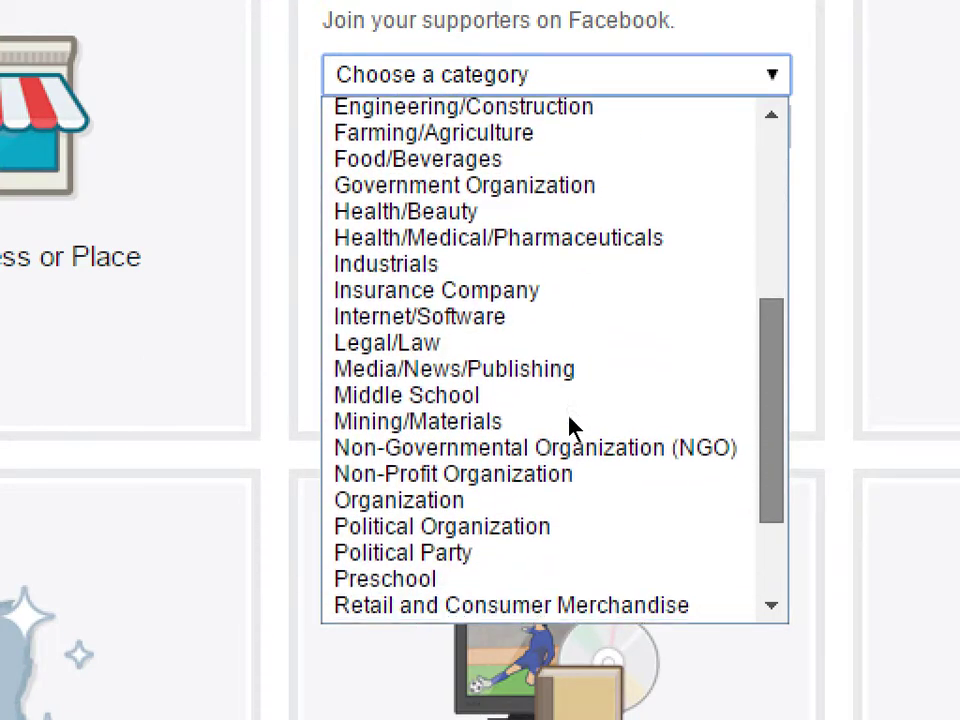
scroll(570, 425, "down", 3)
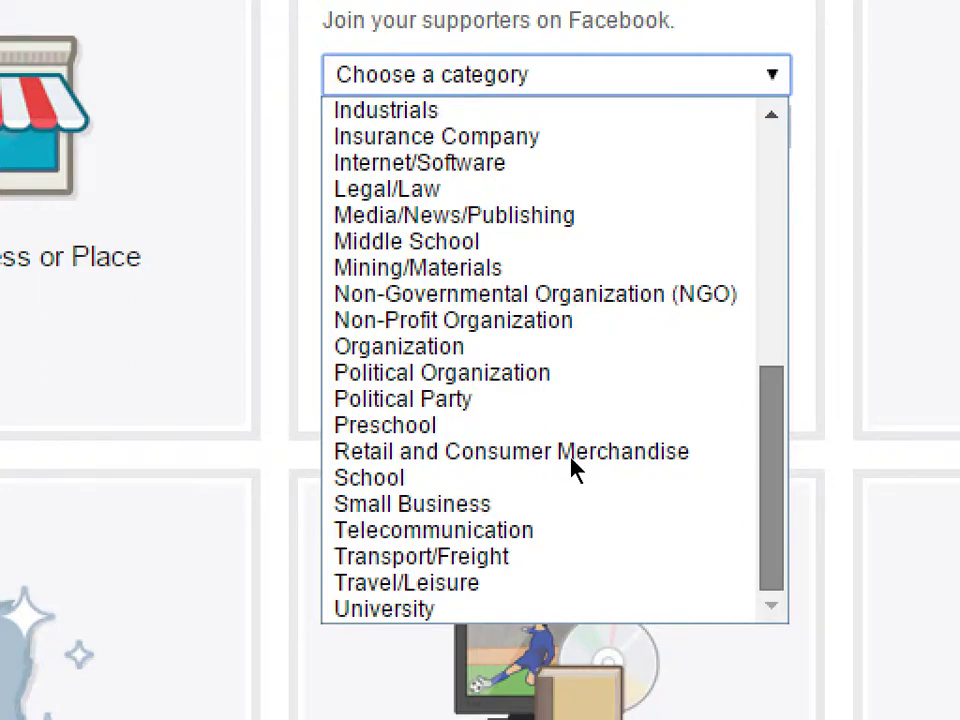
scroll(572, 465, "up", 9)
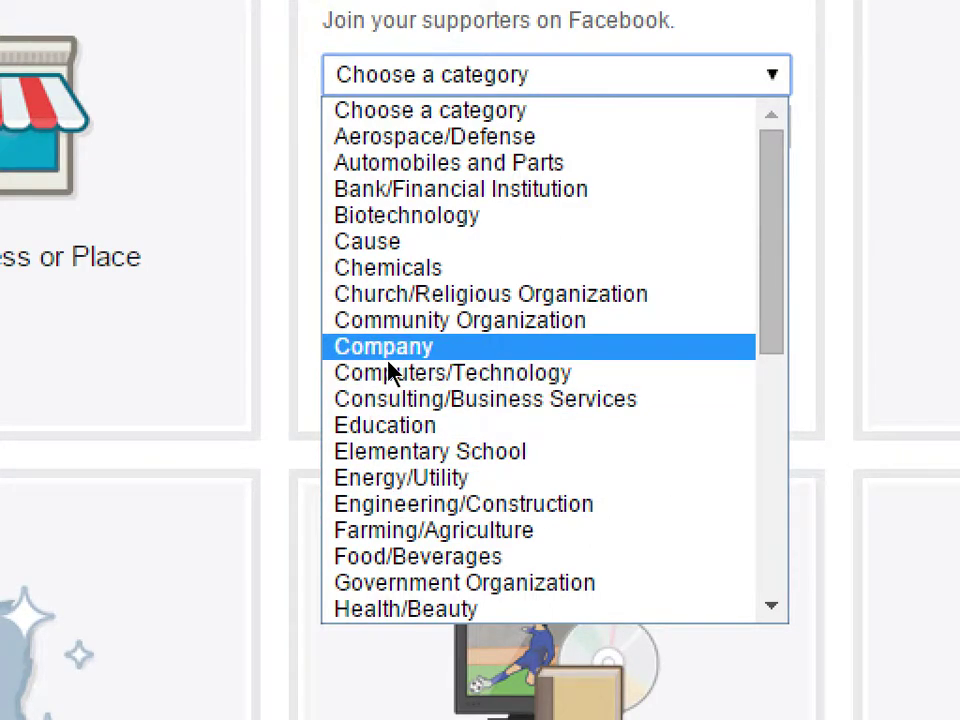
left_click(388, 363)
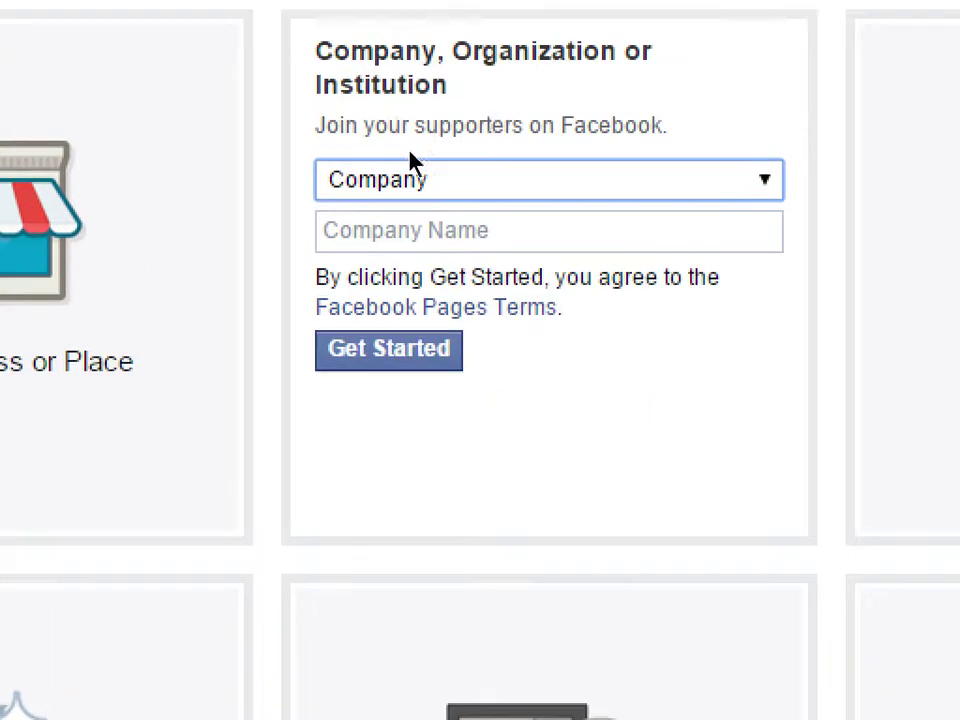
key("Tab")
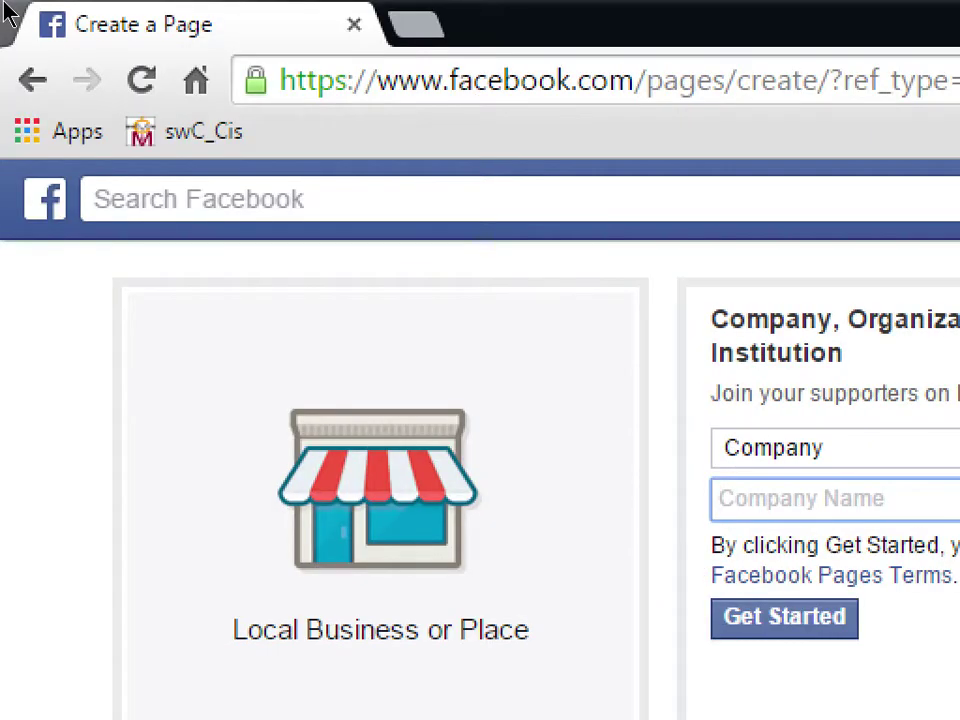
key("ctrl+t")
type("facebook.com")
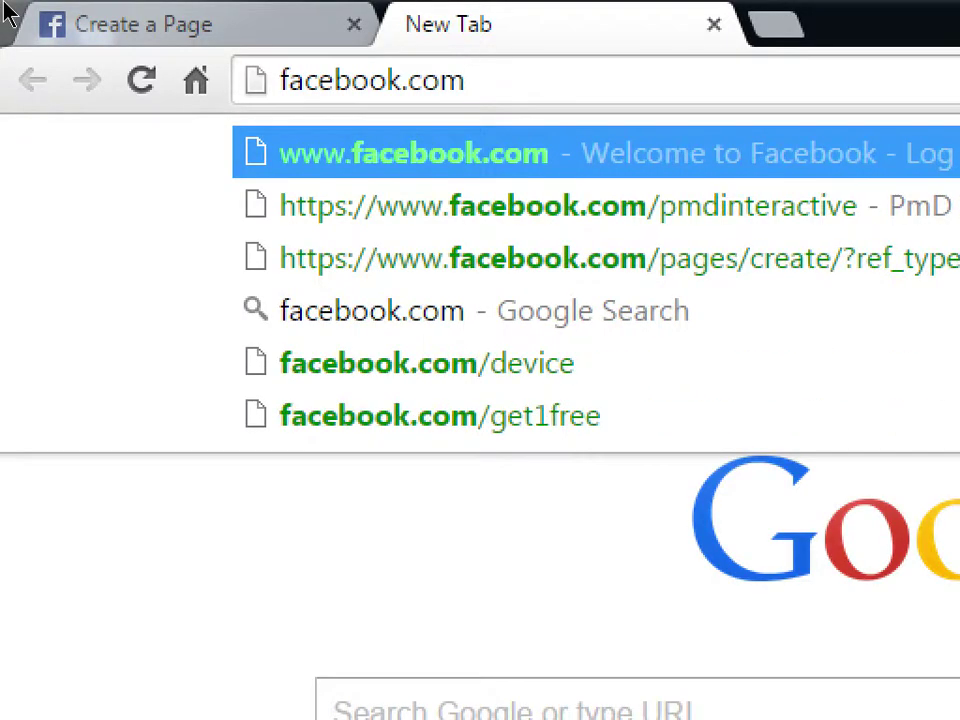
key("Down")
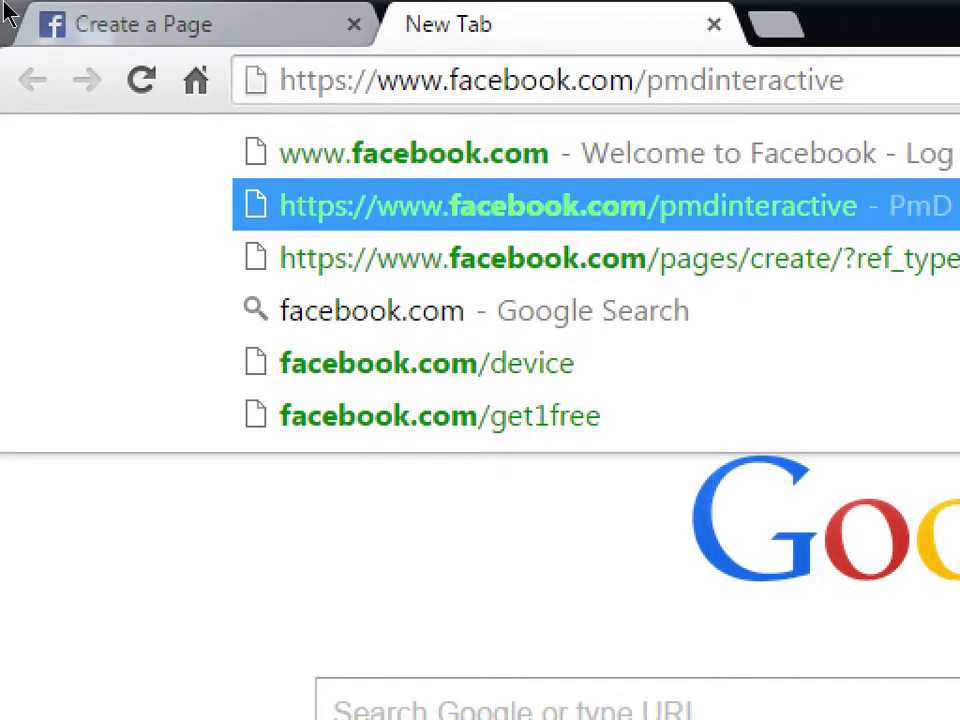
key("shift+Left")
key("shift+Left")
key("shift+Left")
key("shift+Left")
key("shift+Left")
key("shift+Left")
key("shift+Left")
key("shift+Left")
key("shift+Left")
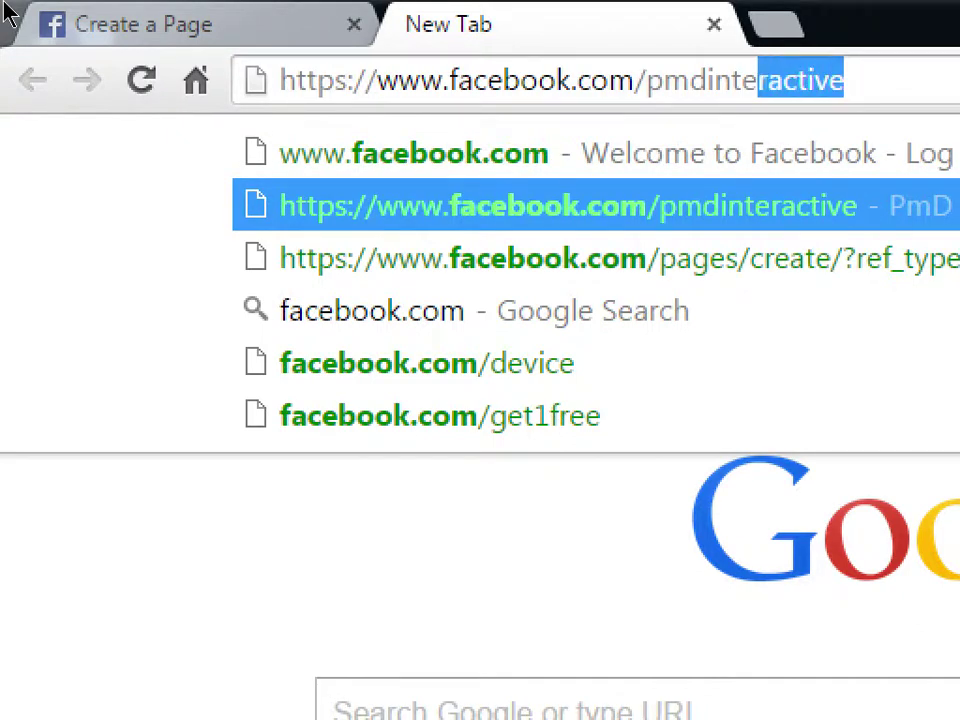
key("shift+Left")
key("shift+Left")
key("shift+Left")
key("shift+Left")
key("shift+Left")
key("shift+Left")
key("shift+Right")
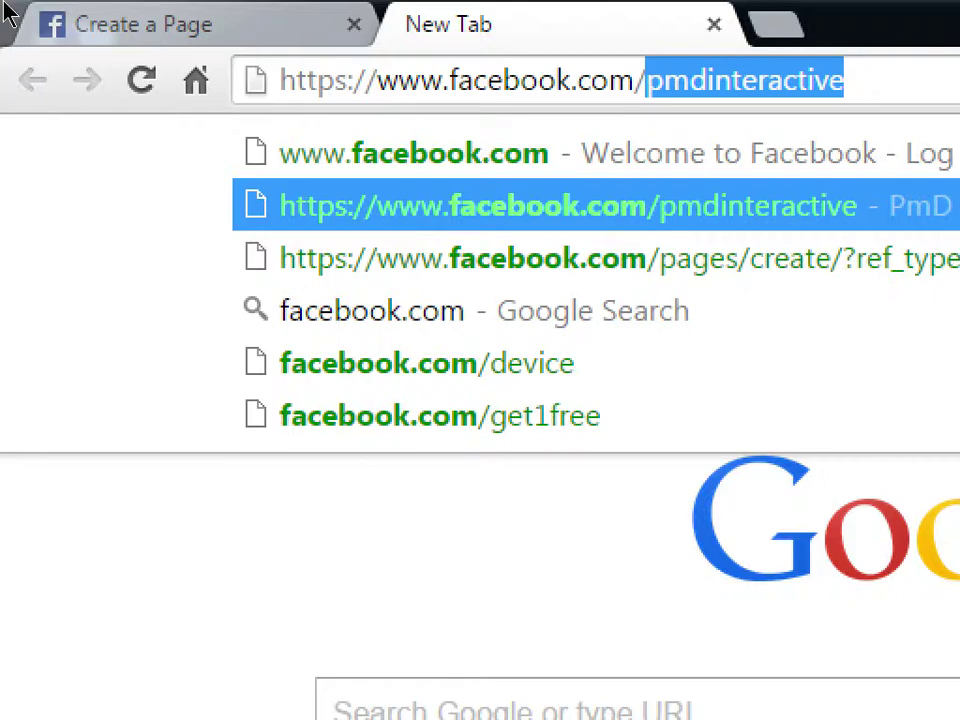
key("ctrl+shift+Tab")
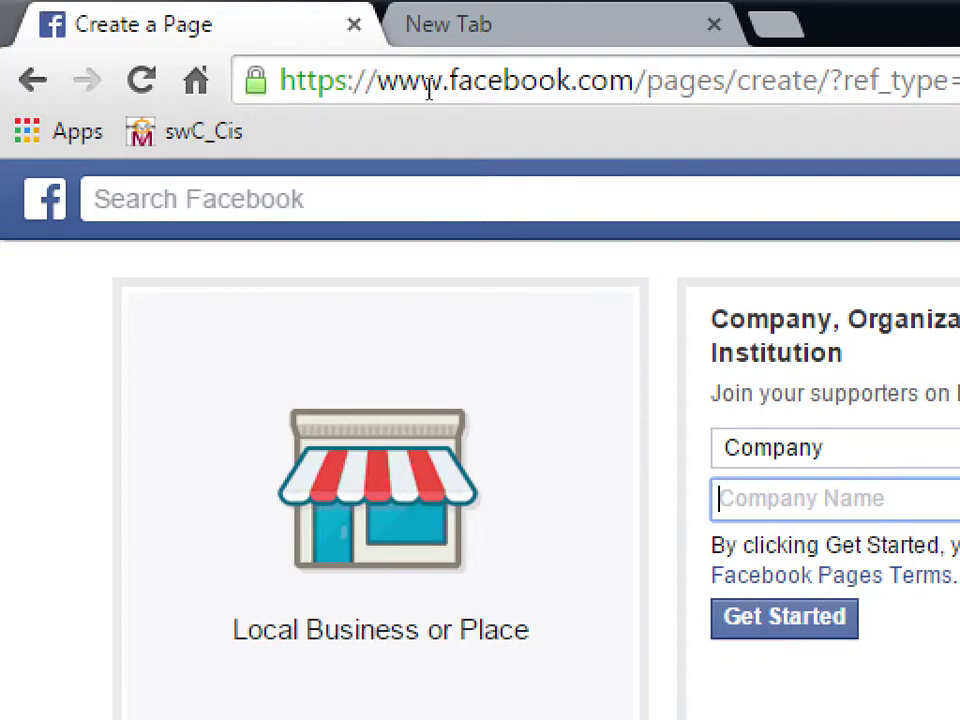
key("ctrl+Tab")
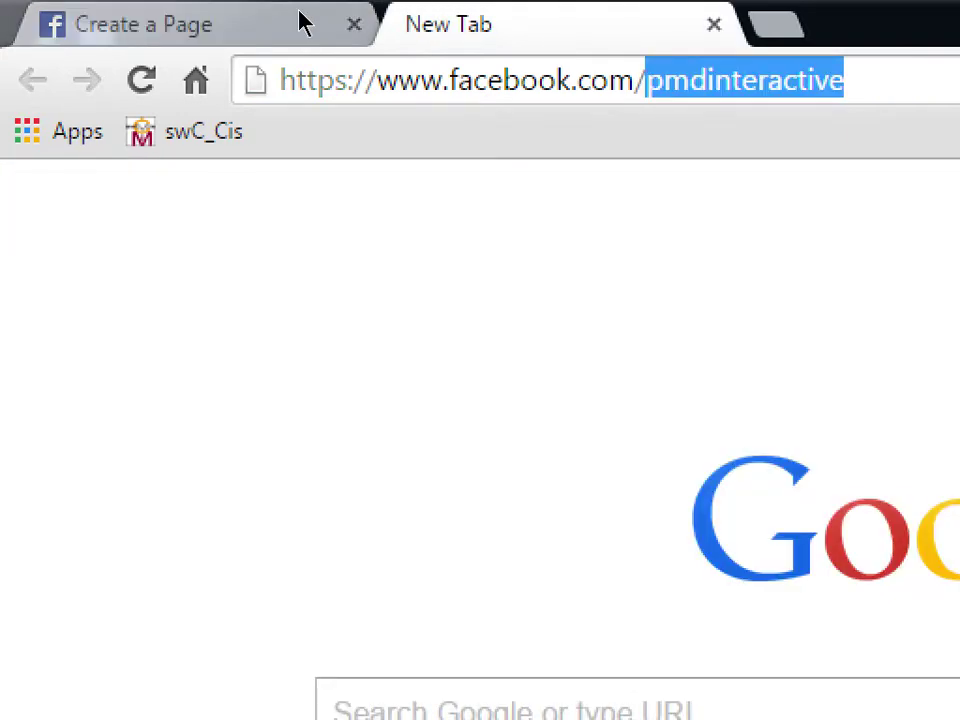
left_click(300, 22)
type("Viuc")
Name the company Page 'Victor's Art' and submit it to Get Started
key("BackSpace")
key("BackSpace")
type("ctor's Art")
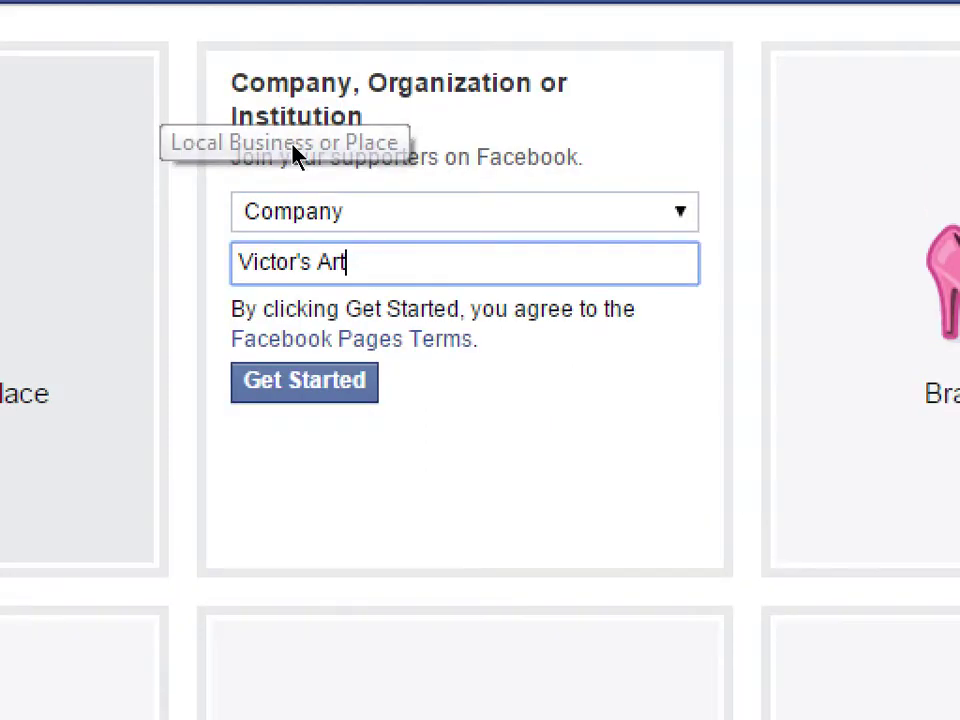
key("Return")
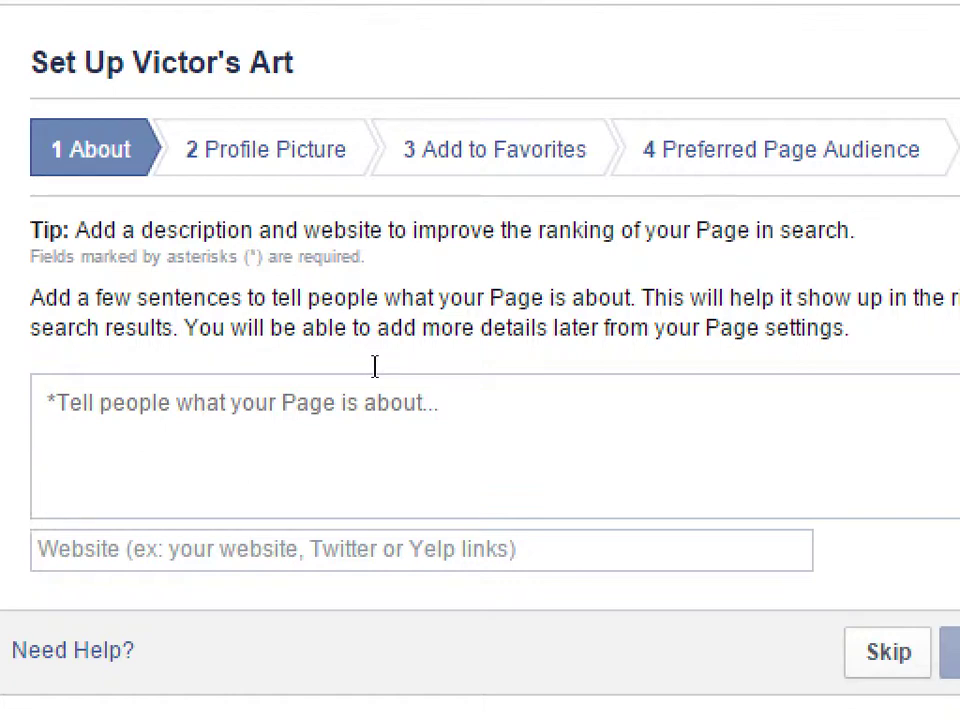
left_click(374, 367)
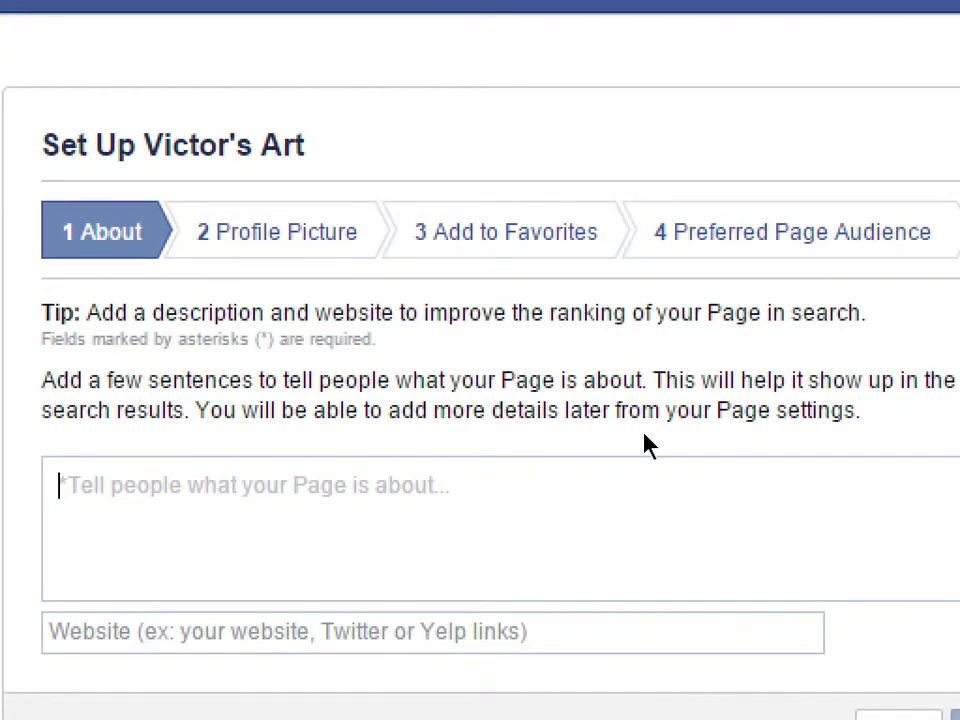
Enter an About description saying every original piece by the artist is unique and one-of-a-kind
type("Buy or")
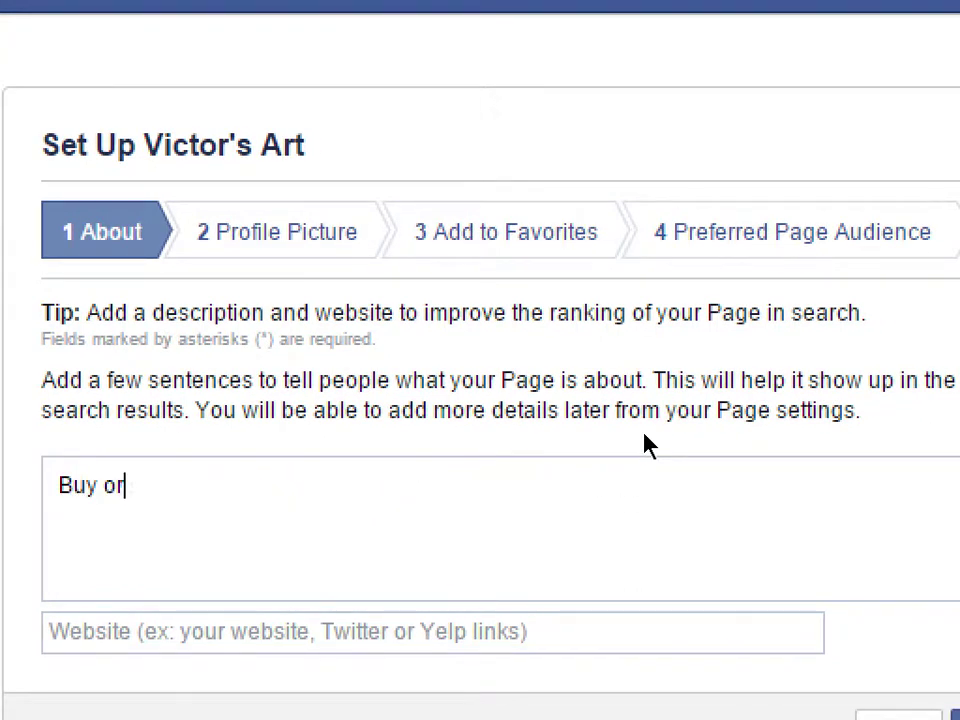
type("iginal artwor")
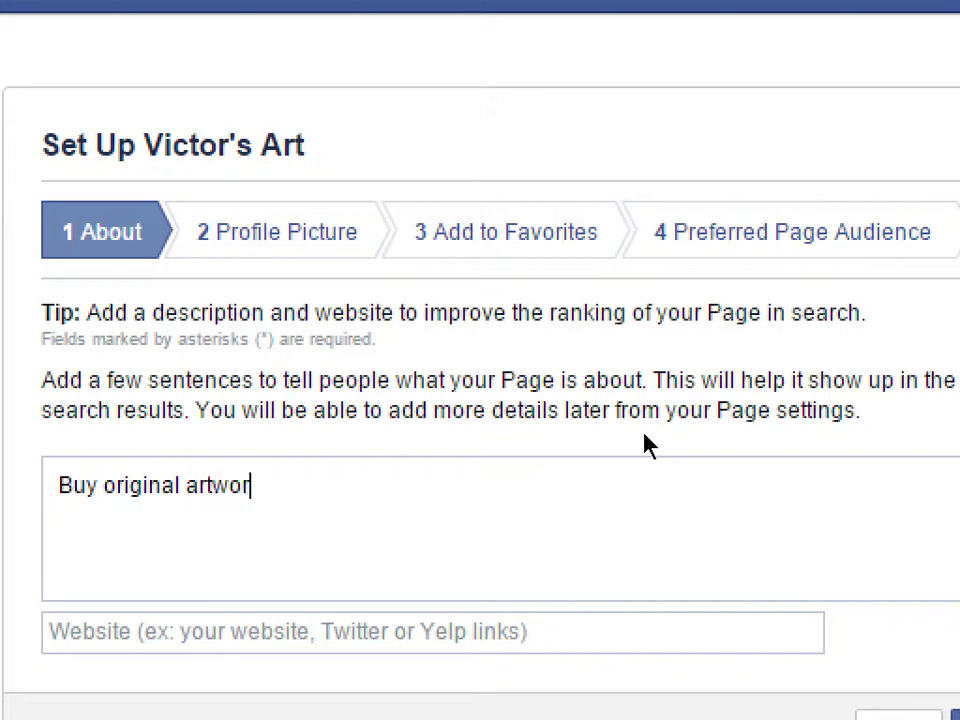
type("k from Vict")
key("BackSpace")
type("c")
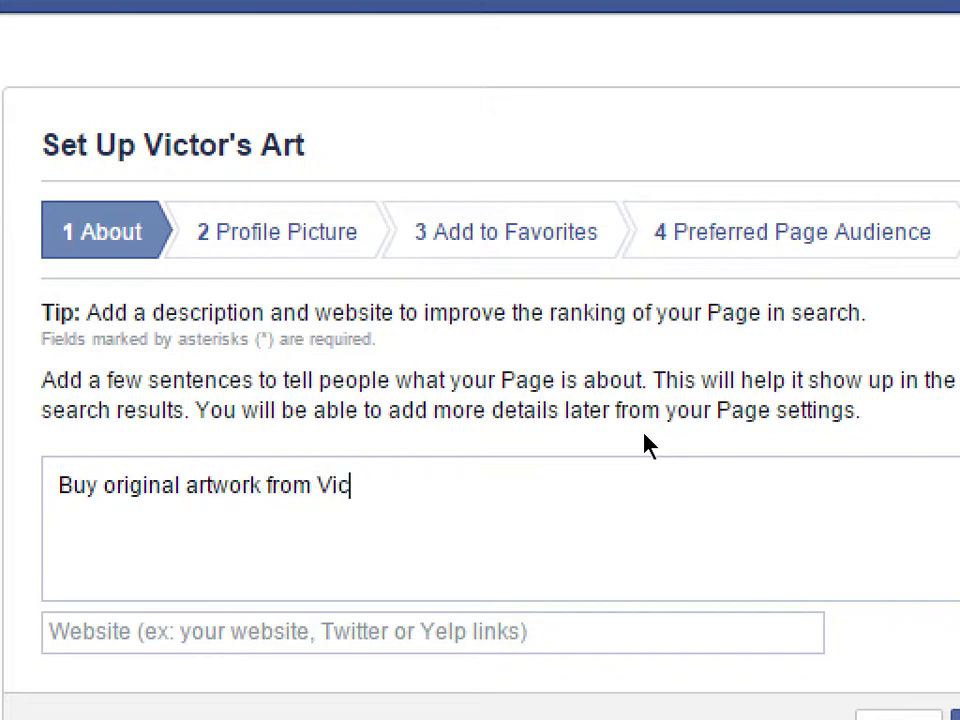
type("tor Campos")
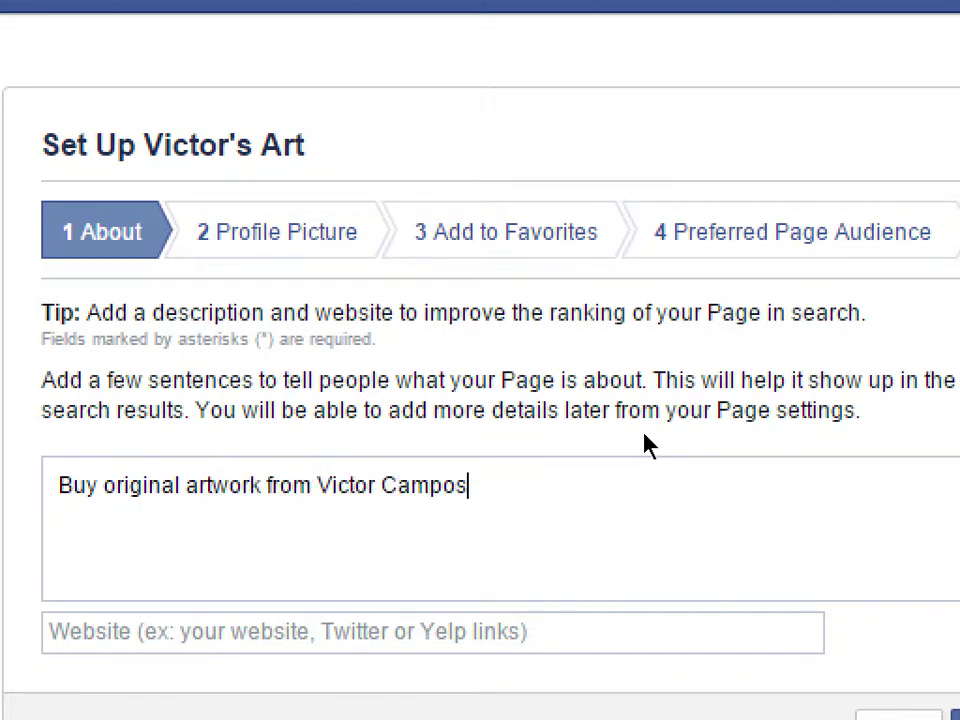
type(". Every piec")
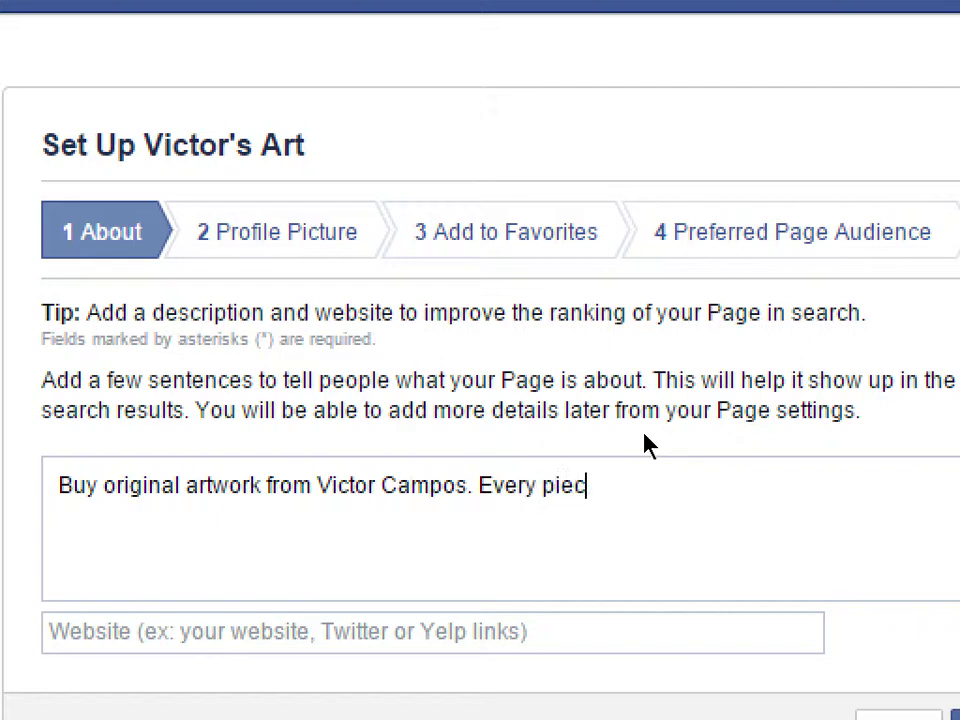
type("e is unique and ")
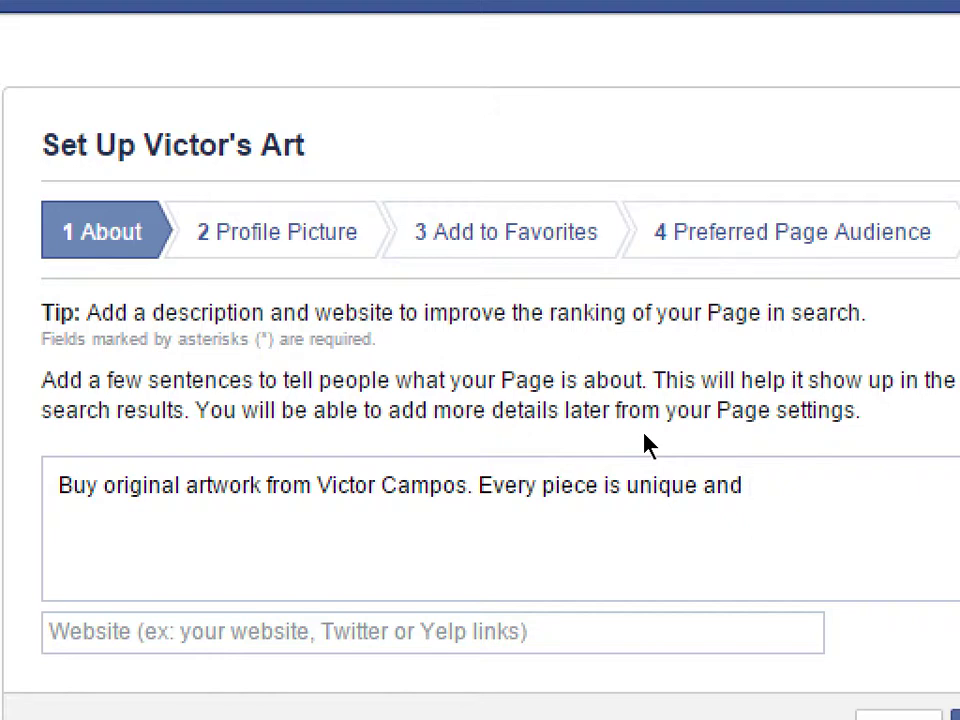
type("one-of-fa")
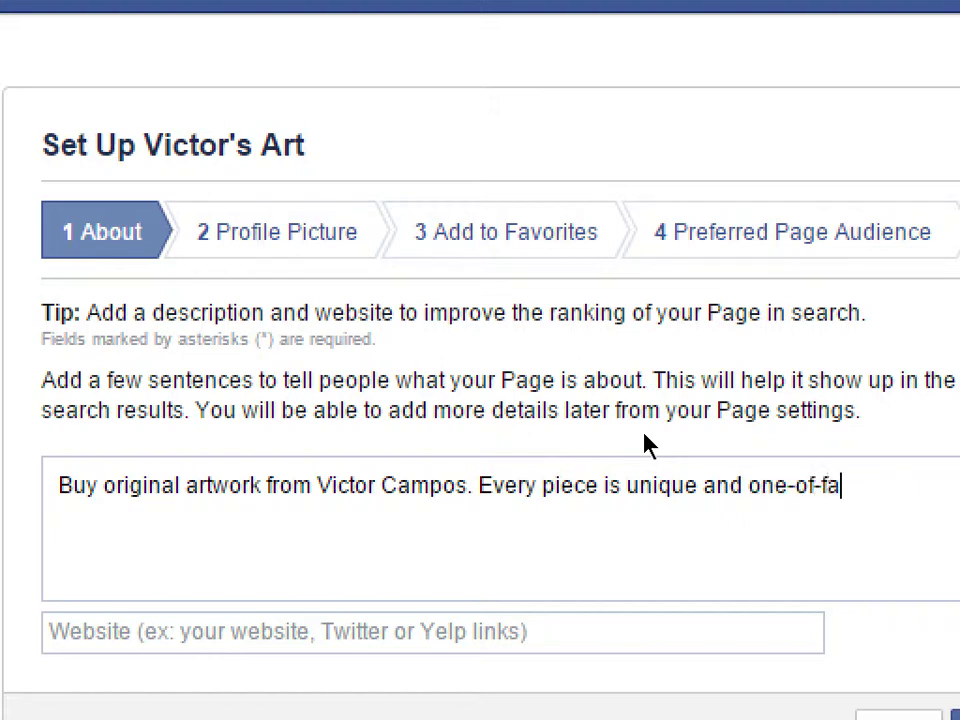
key("BackSpace")
key("BackSpace")
type("a-kind.")
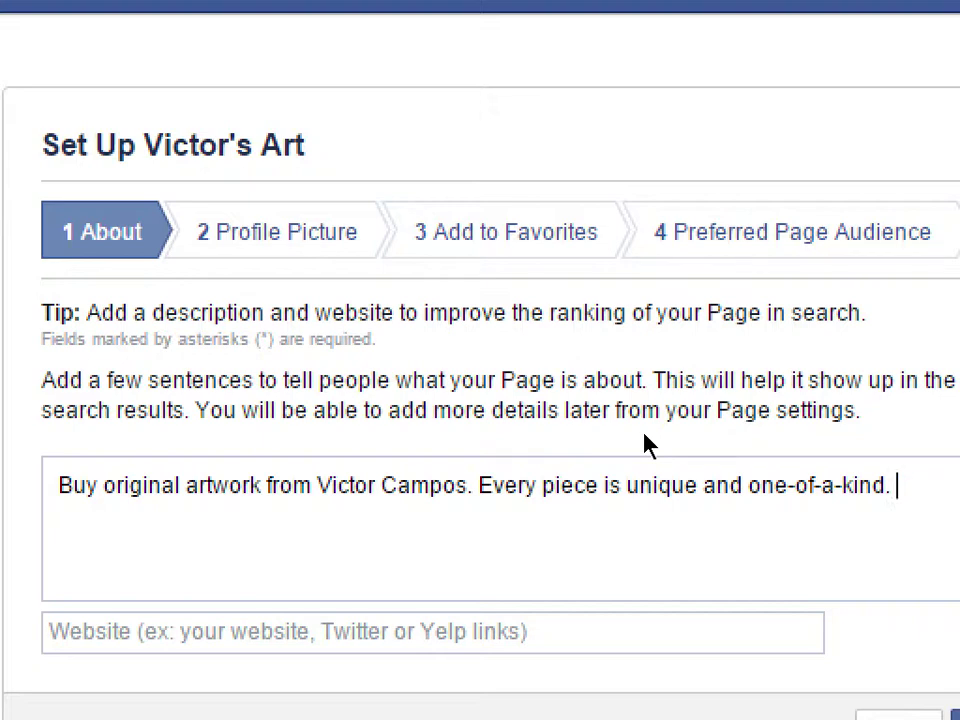
key("Tab")
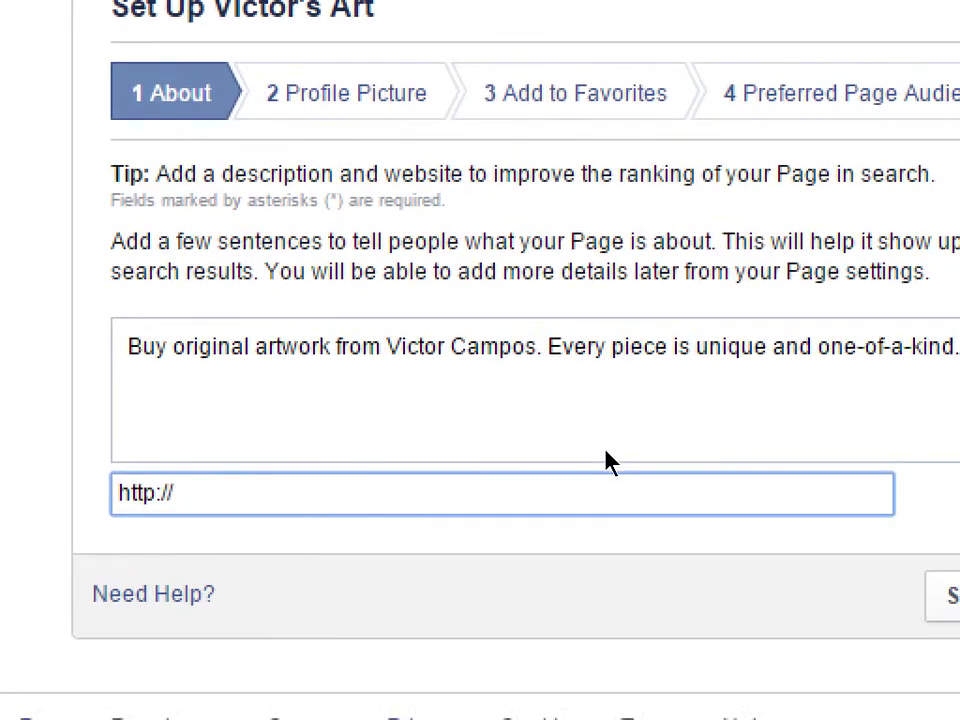
left_click(610, 462)
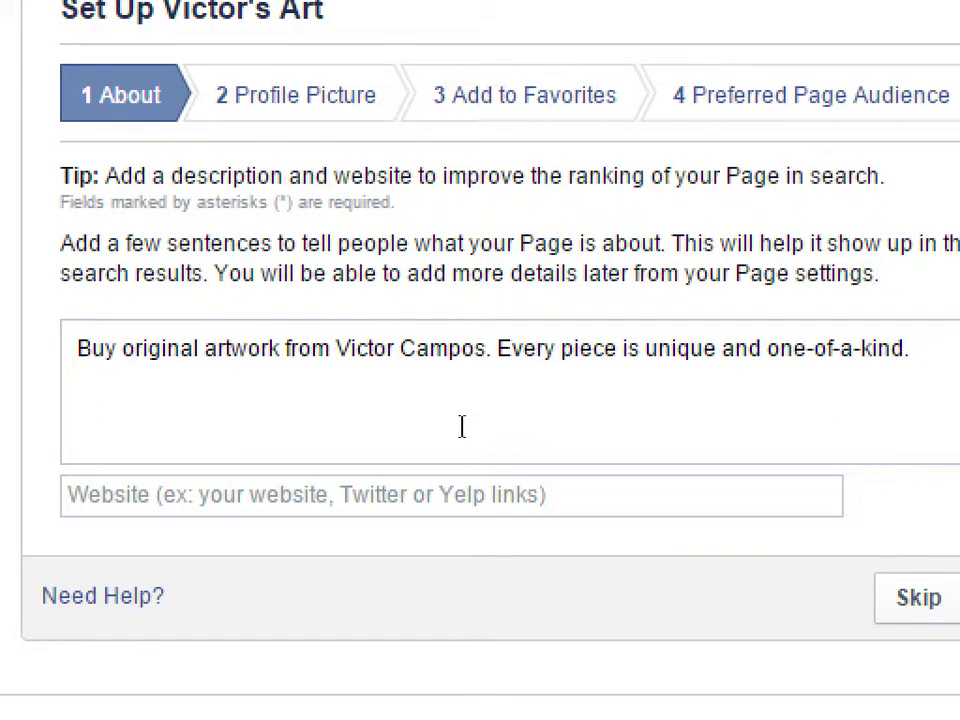
key("Tab")
type("victorsinfo")
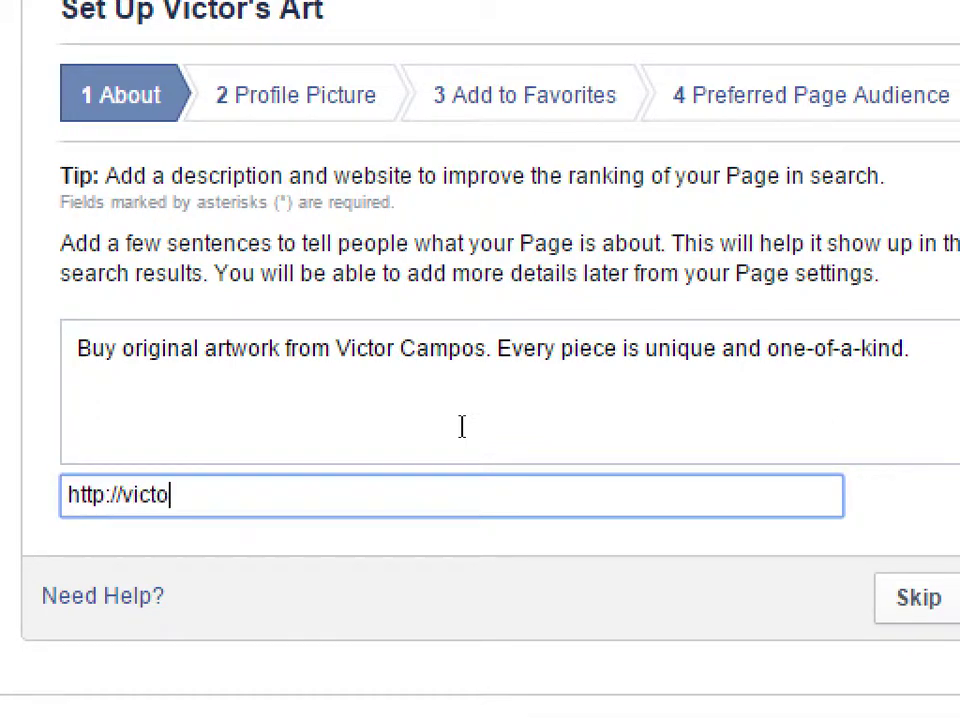
key("BackSpace")
key("BackSpace")
key("BackSpace")
key("BackSpace")
type("art.info")
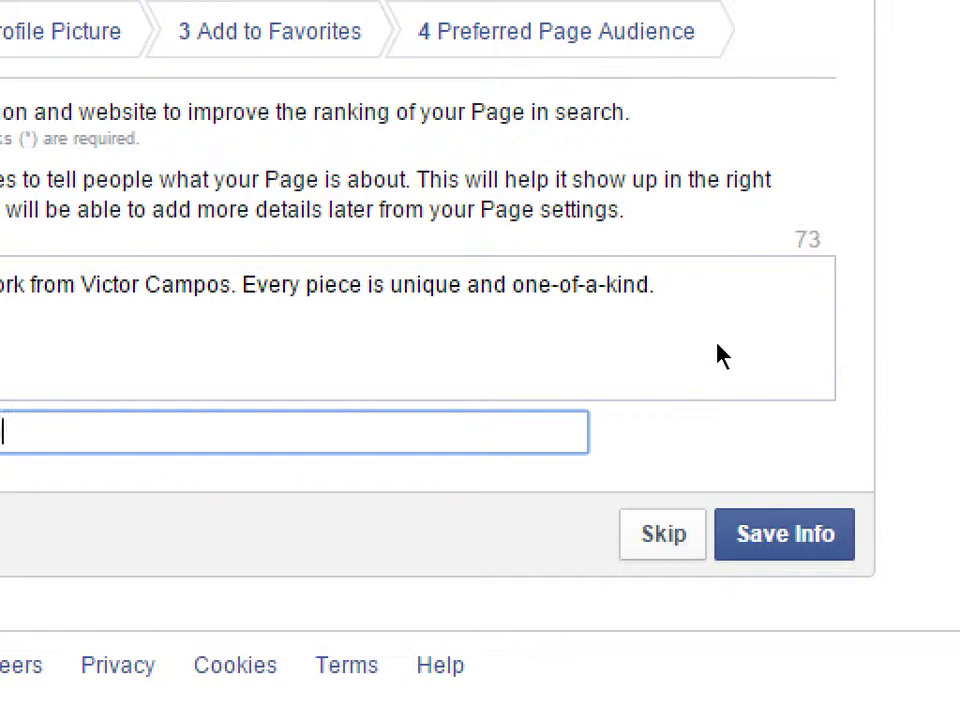
key("Return")
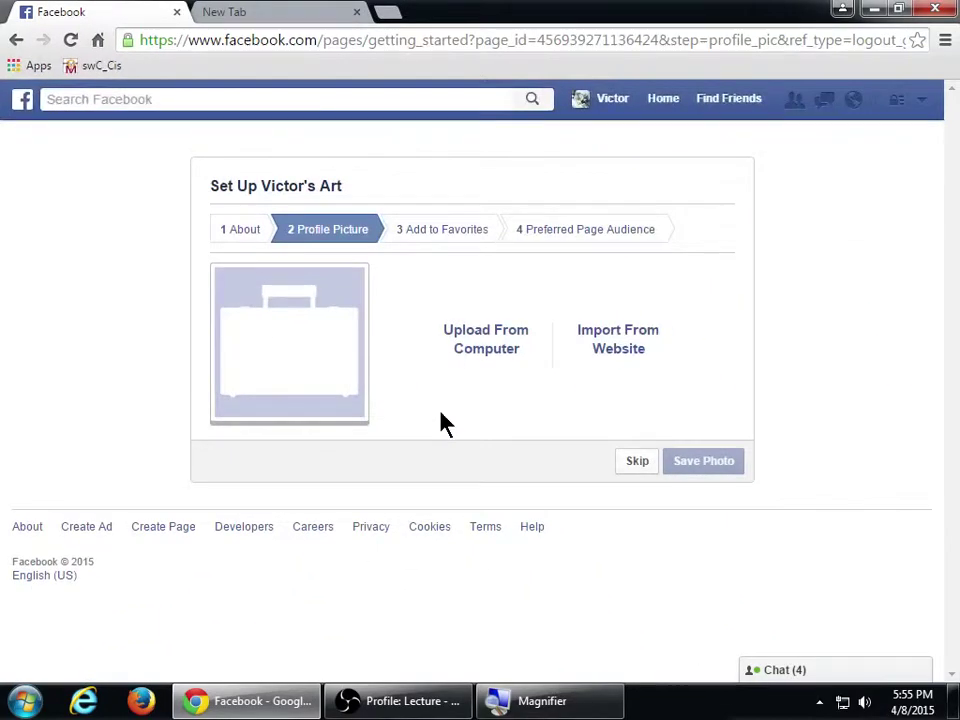
Skip the profile picture step
left_click(633, 465)
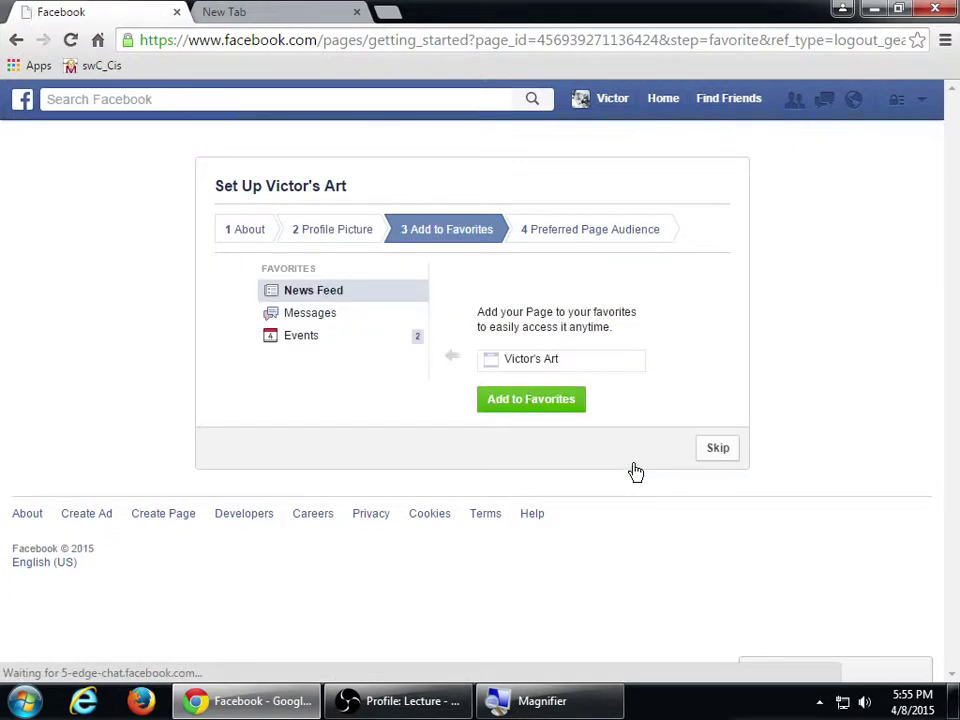
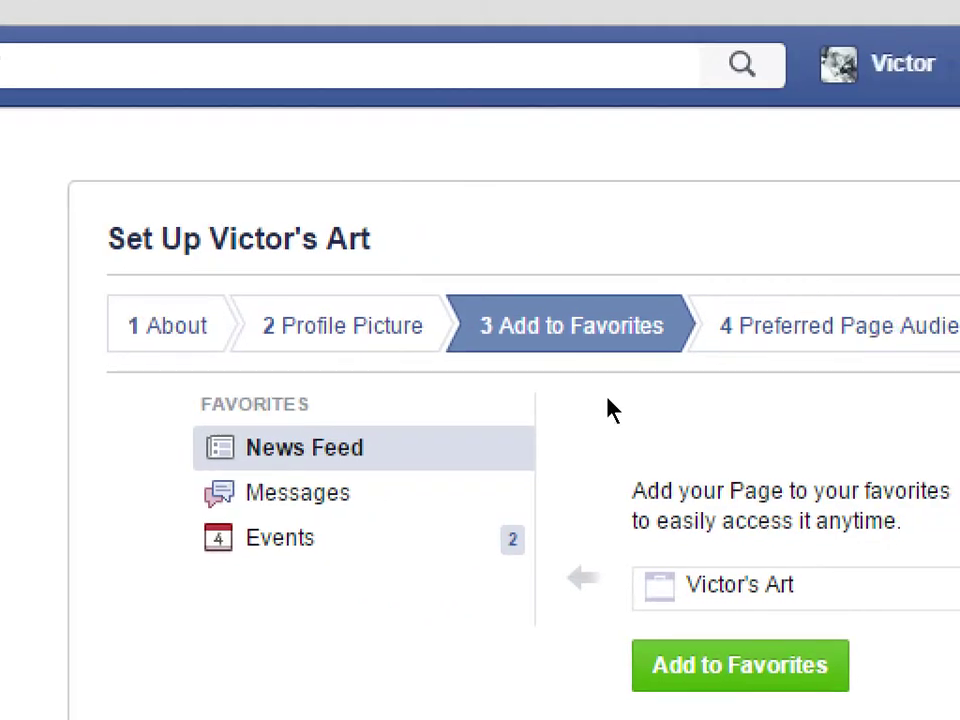
Skip adding Victor's Art to favorites to reach step 4, Preferred Page Audience
key("Tab")
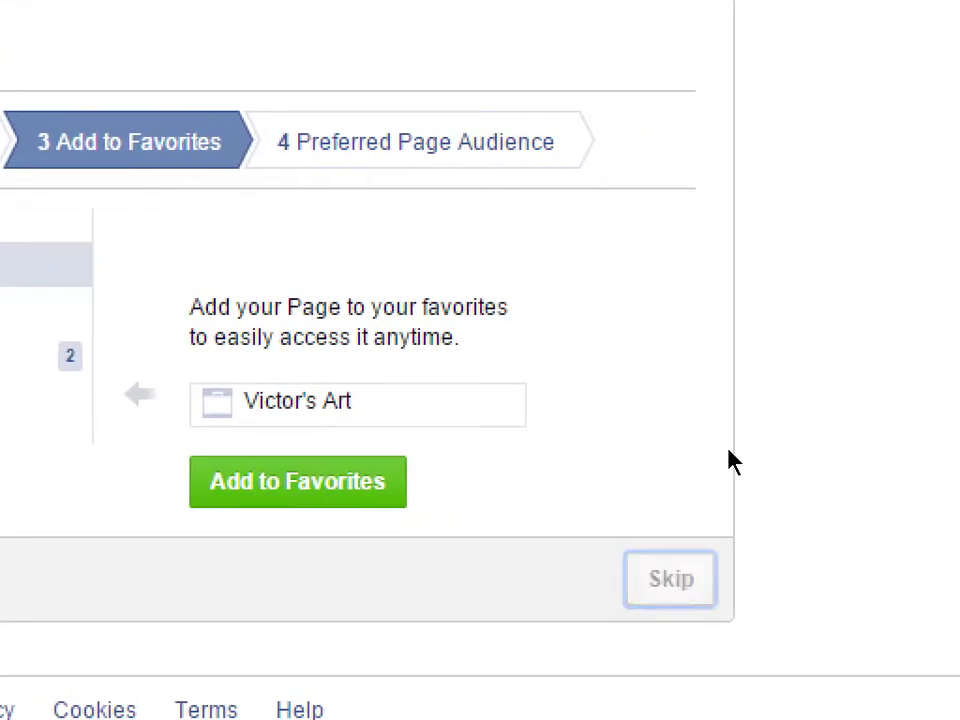
key("Return")
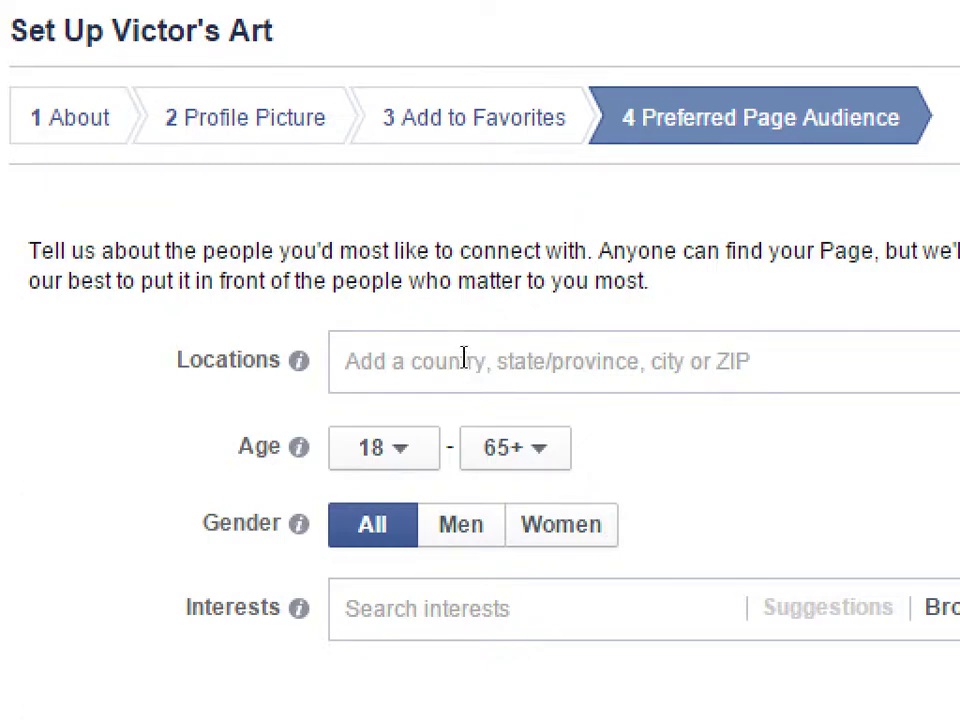
Add San Diego, California (+25 mi) as a preferred audience location
left_click(400, 368)
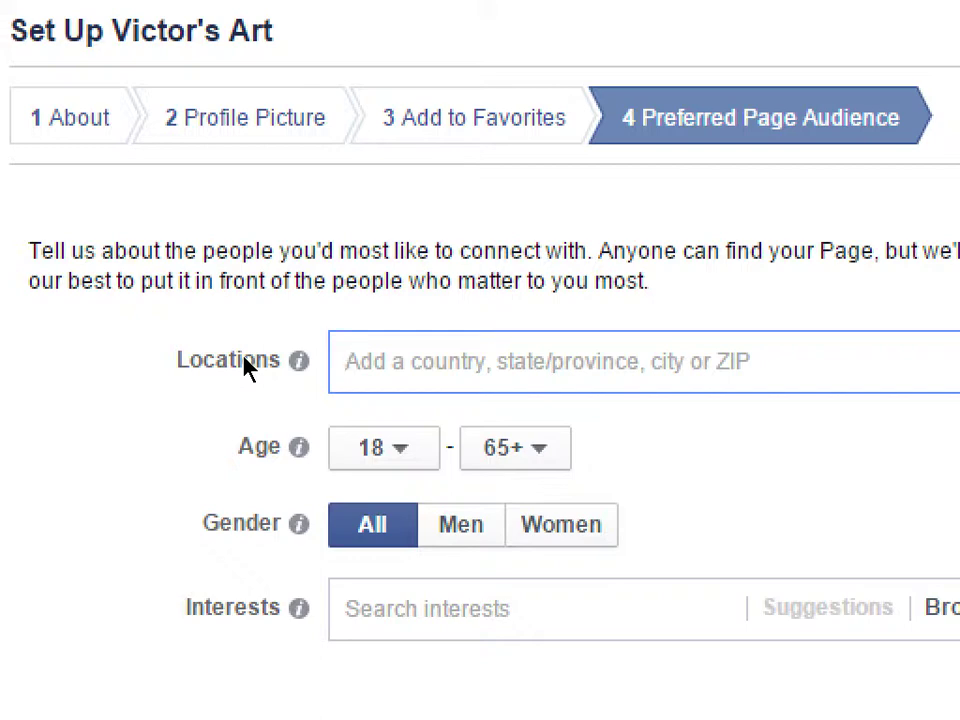
type("Sa")
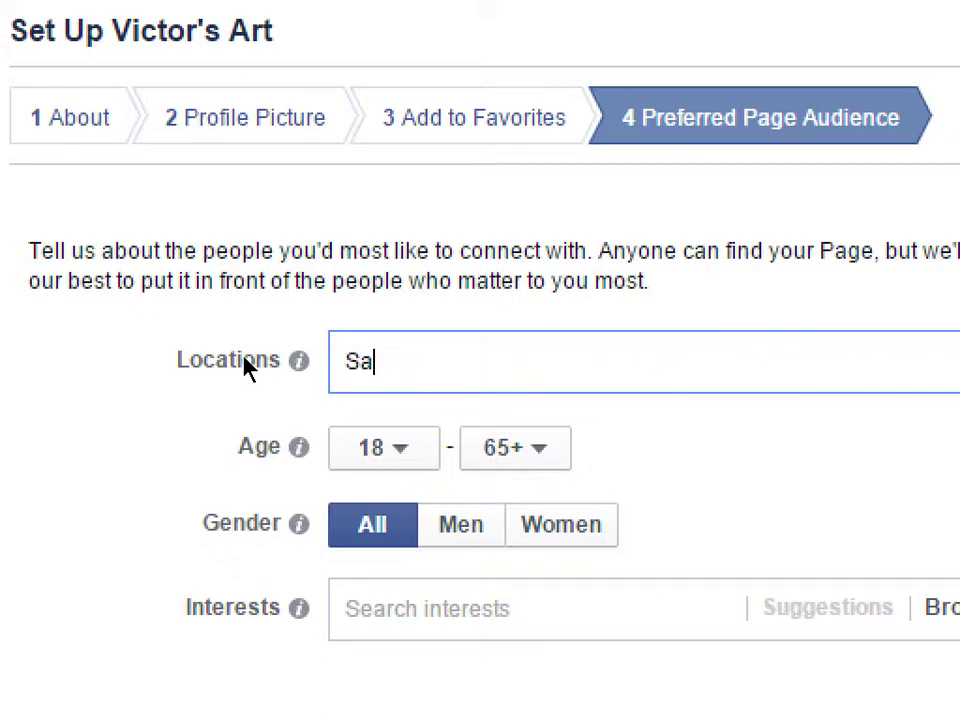
type("n diego")
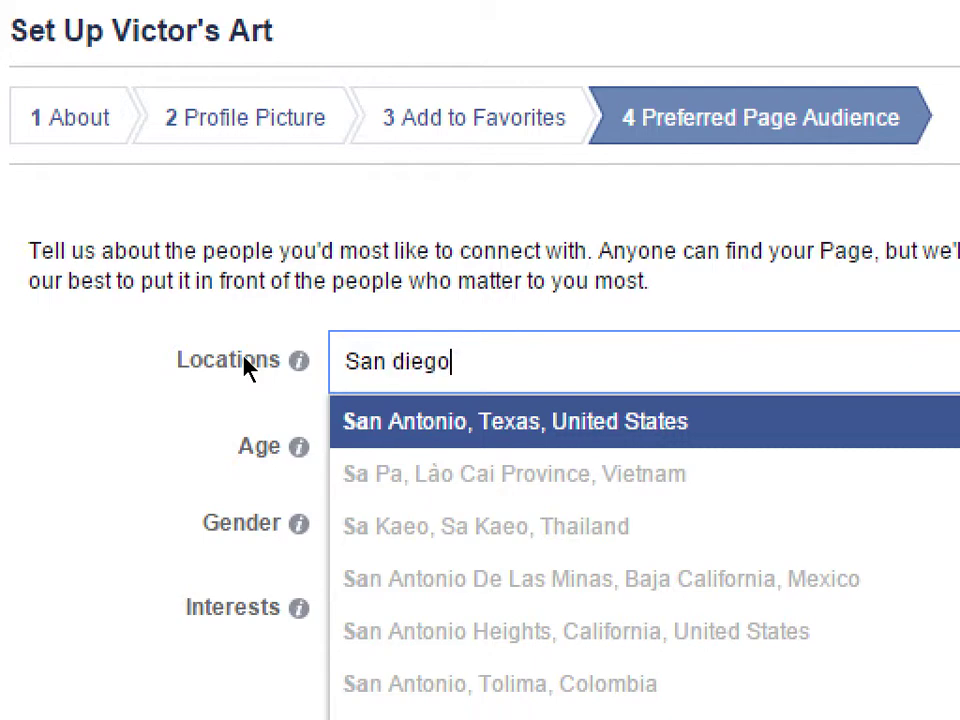
key("BackSpace")
key("BackSpace")
key("BackSpace")
key("BackSpace")
key("BackSpace")
type("Dieg")
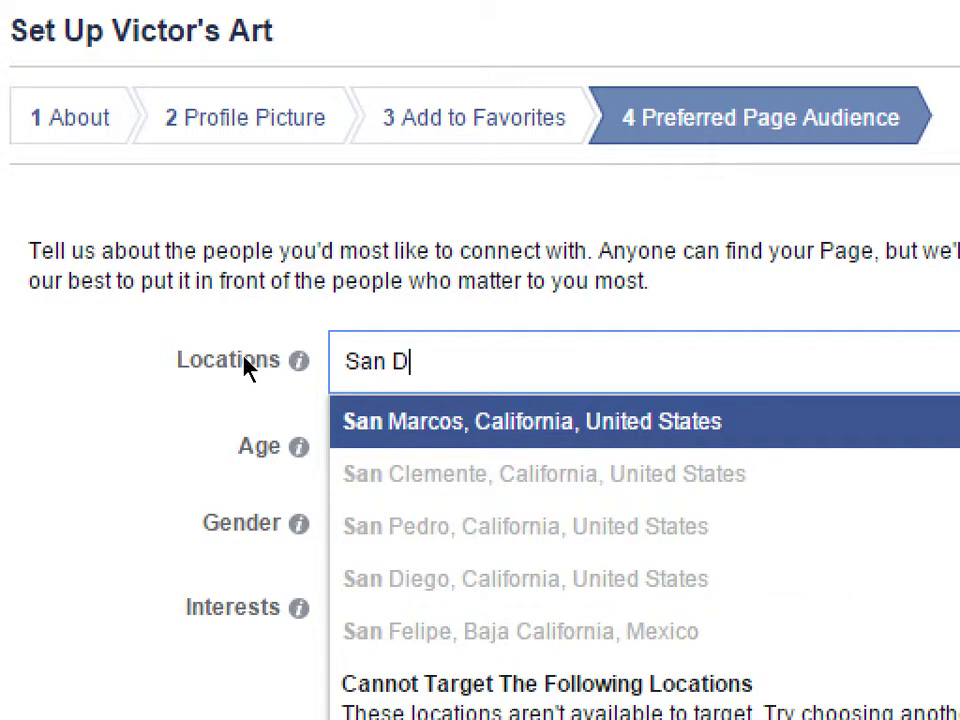
type("o")
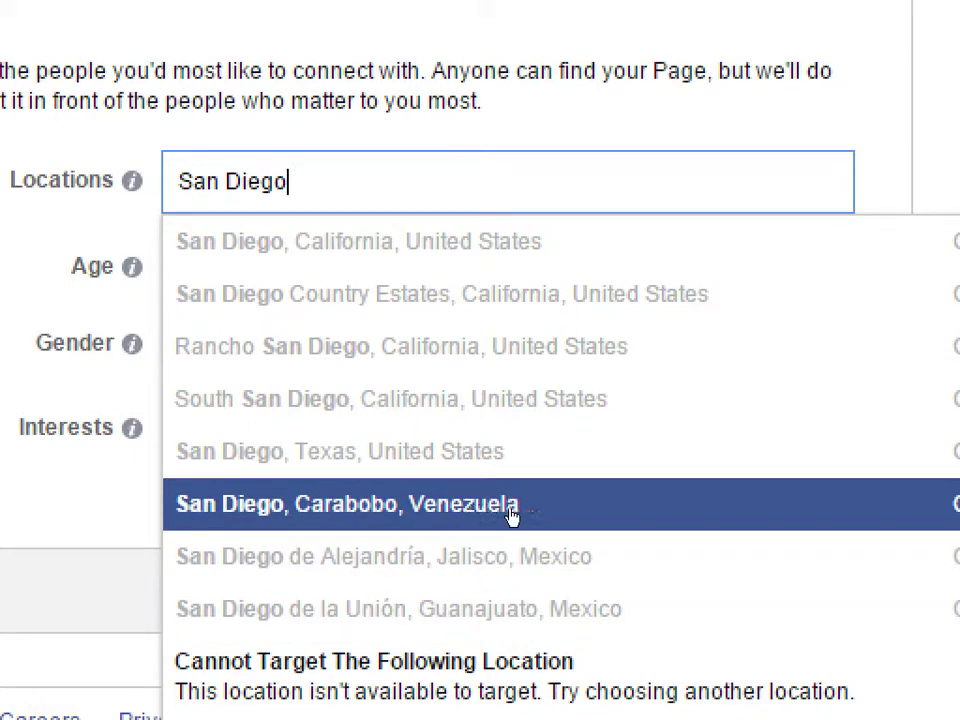
key("Up")
key("Up")
key("Up")
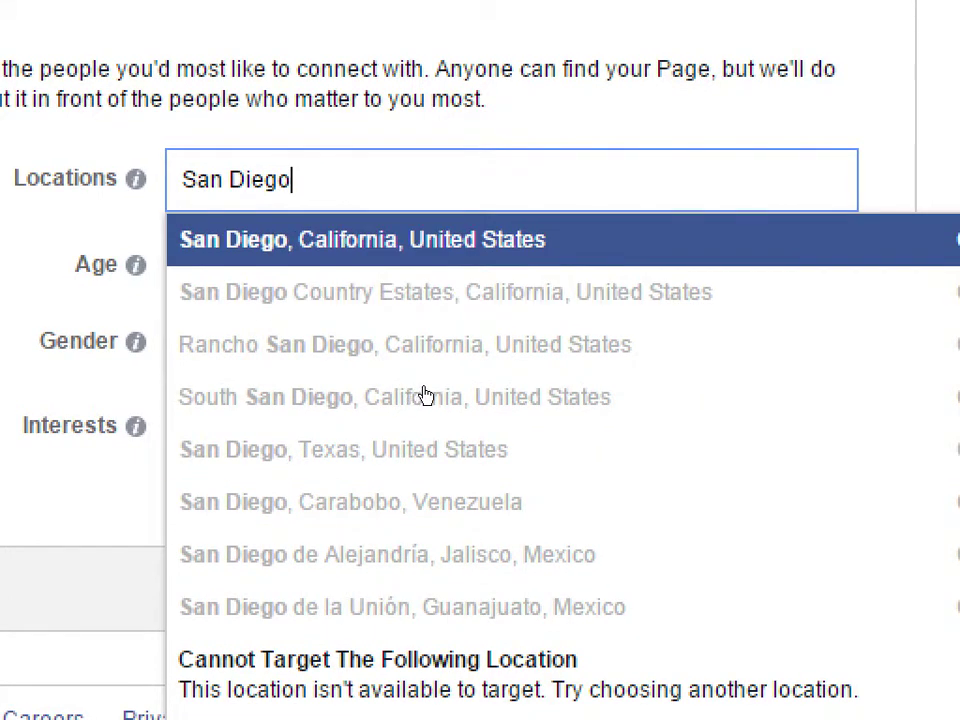
key("Return")
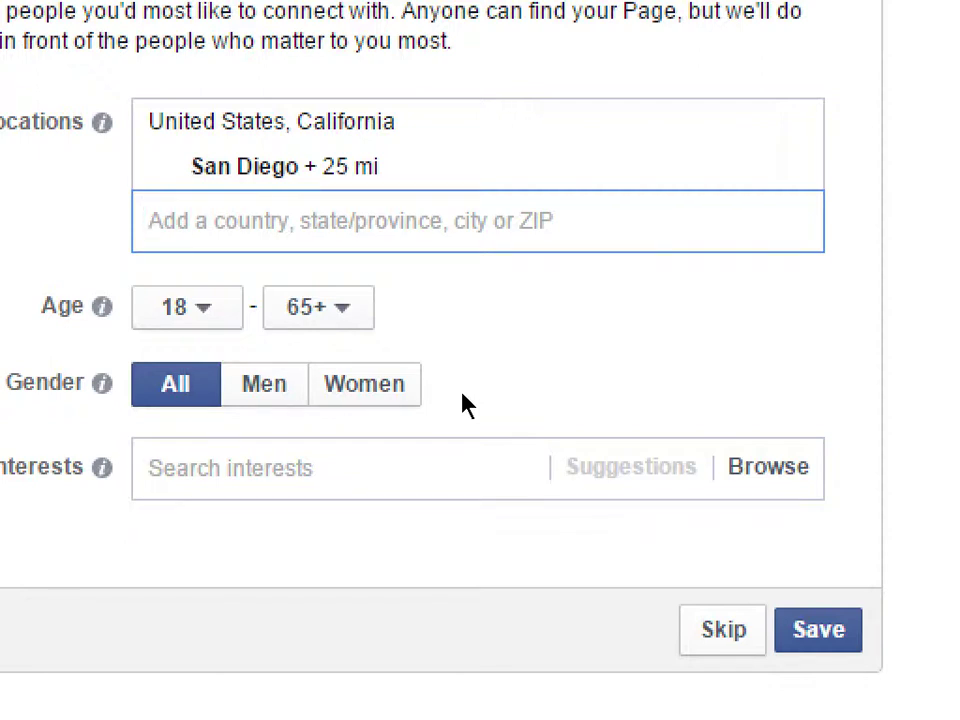
Add Los Angeles, California as a second audience location
type("Los Angeles")
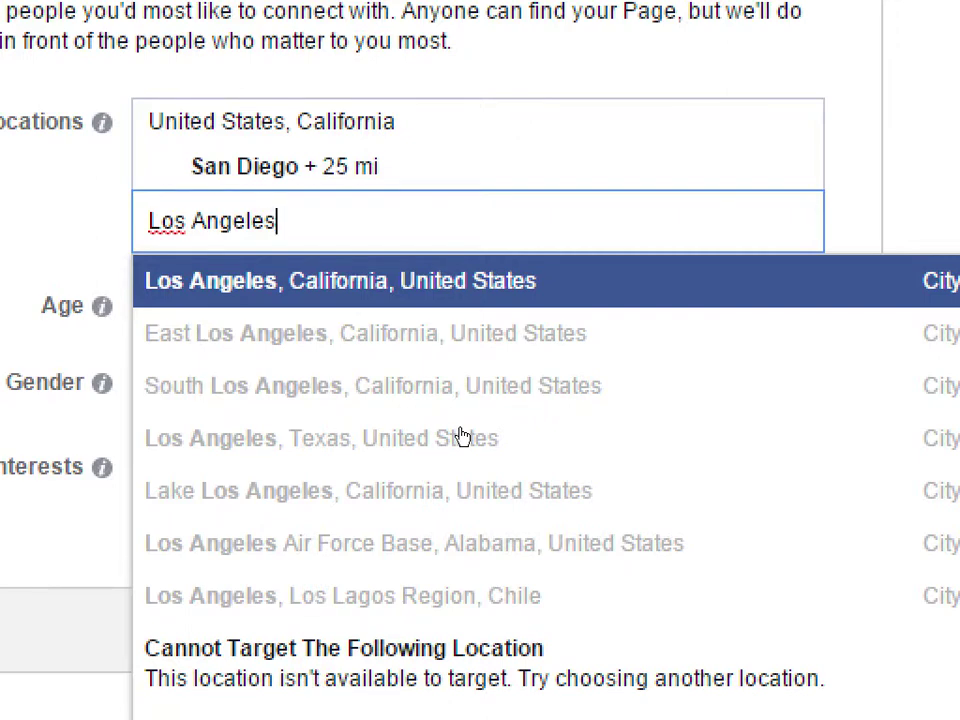
key("Up")
key("Up")
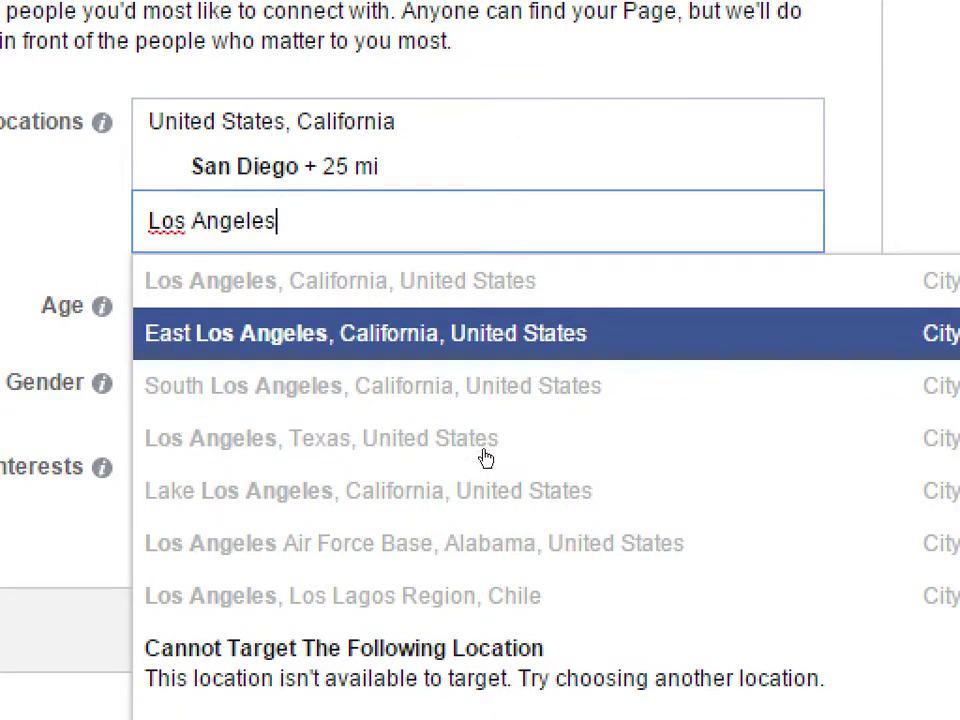
key("Up")
key("Return")
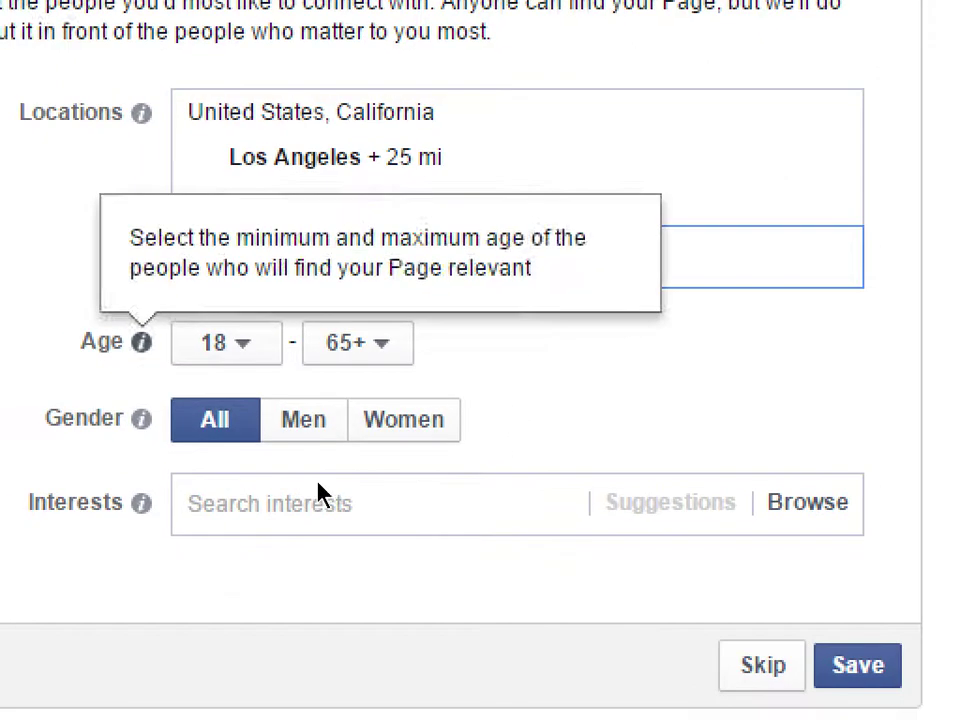
Change the audience's maximum age from 65+ to 35, giving an 18–35 range
key("Tab")
key("Tab")
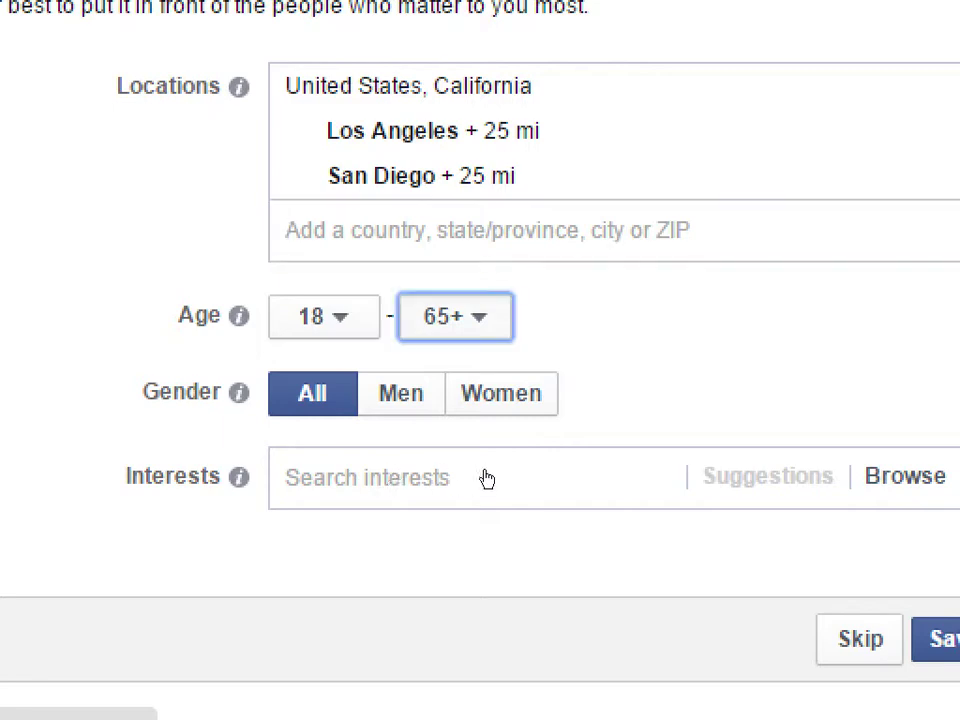
key("space")
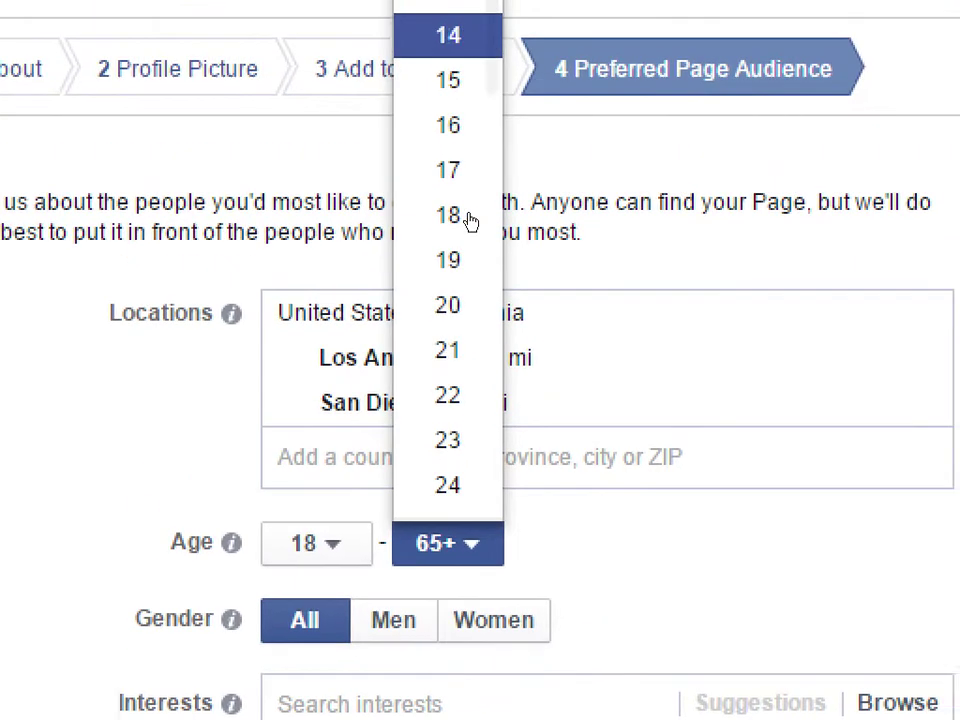
scroll(493, 250, "down", 5)
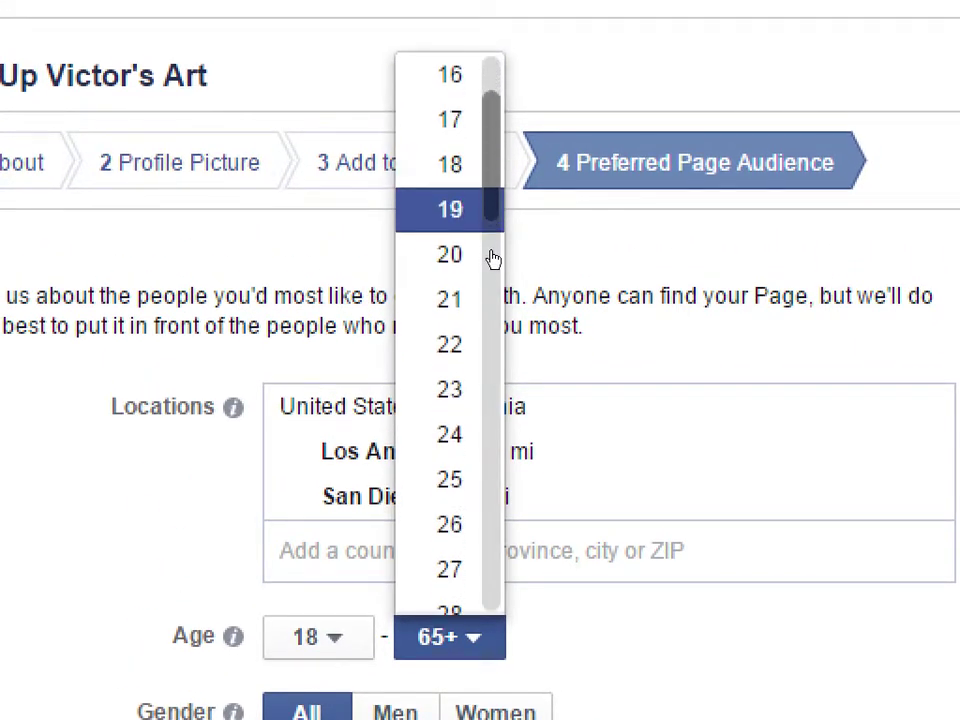
scroll(493, 300, "down", 1)
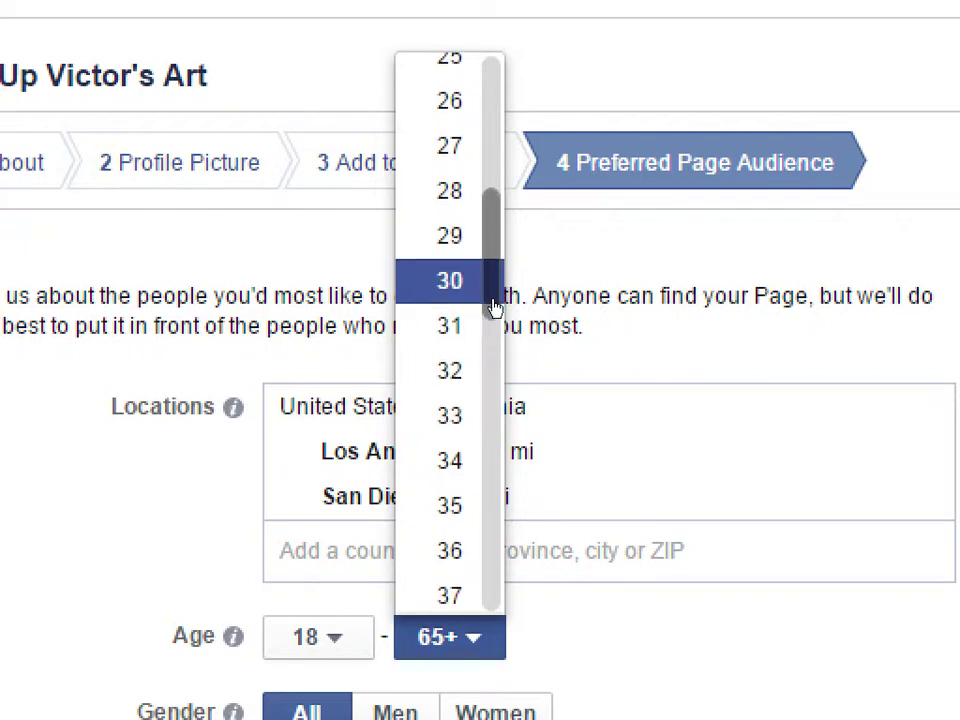
scroll(491, 310, "down", 3)
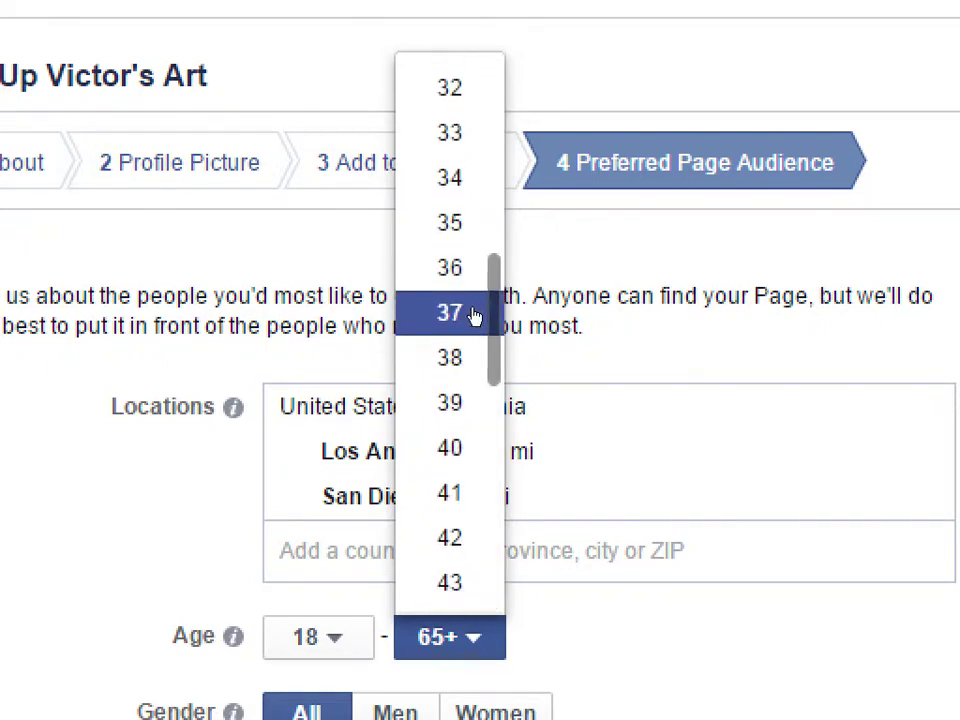
left_click(474, 314)
key("space")
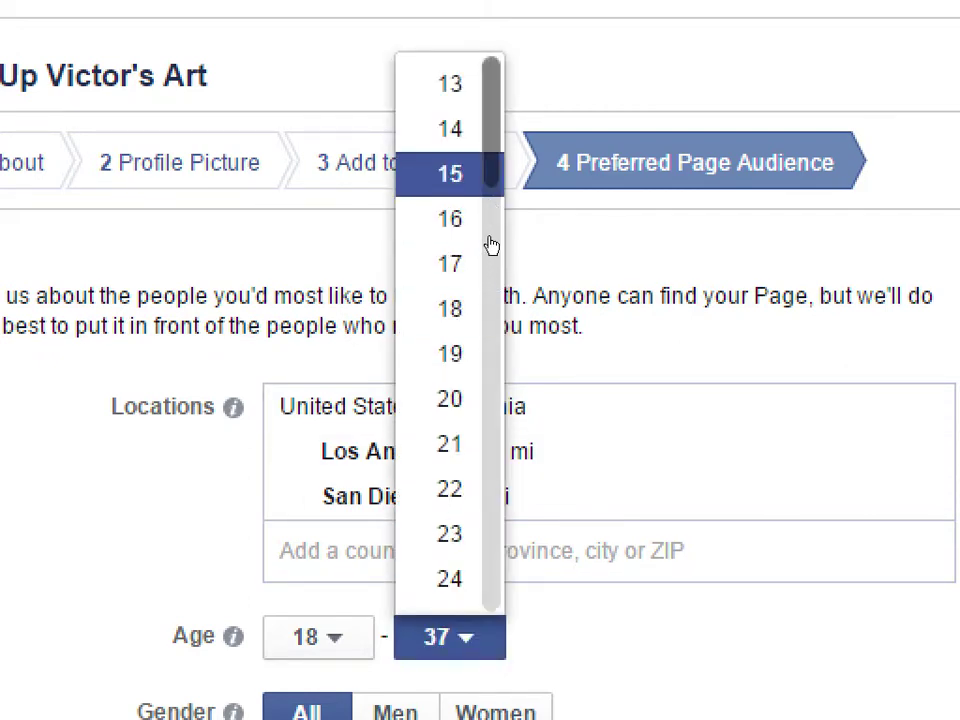
scroll(491, 260, "down", 3)
scroll(491, 295, "down", 1)
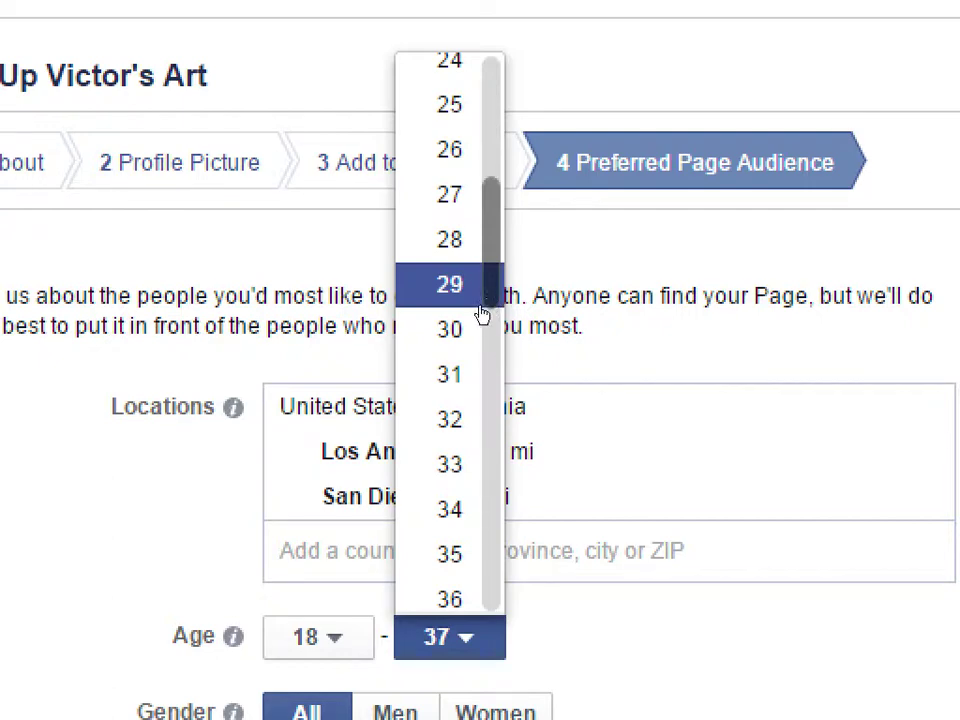
key("Down")
key("Down")
key("Down")
key("Return")
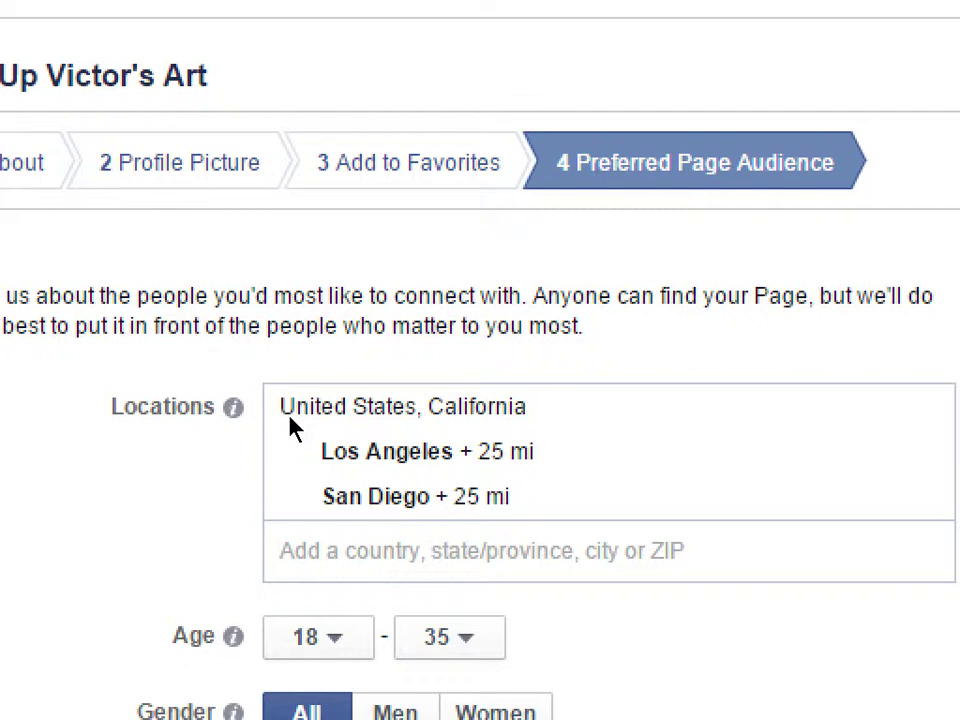
scroll(294, 418, "down", 2)
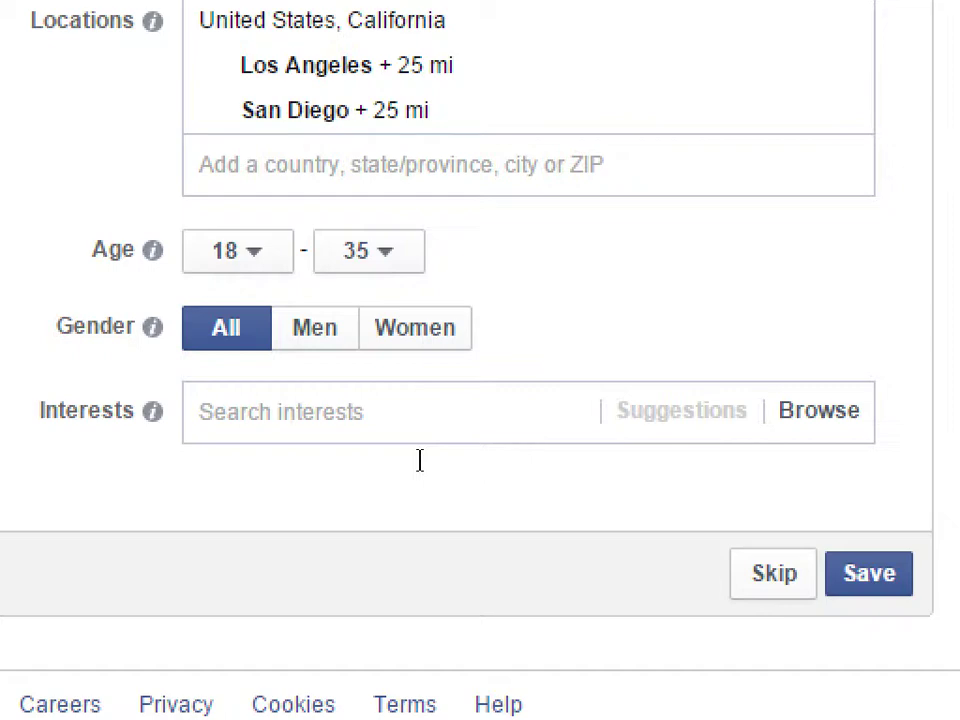
left_click(703, 473)
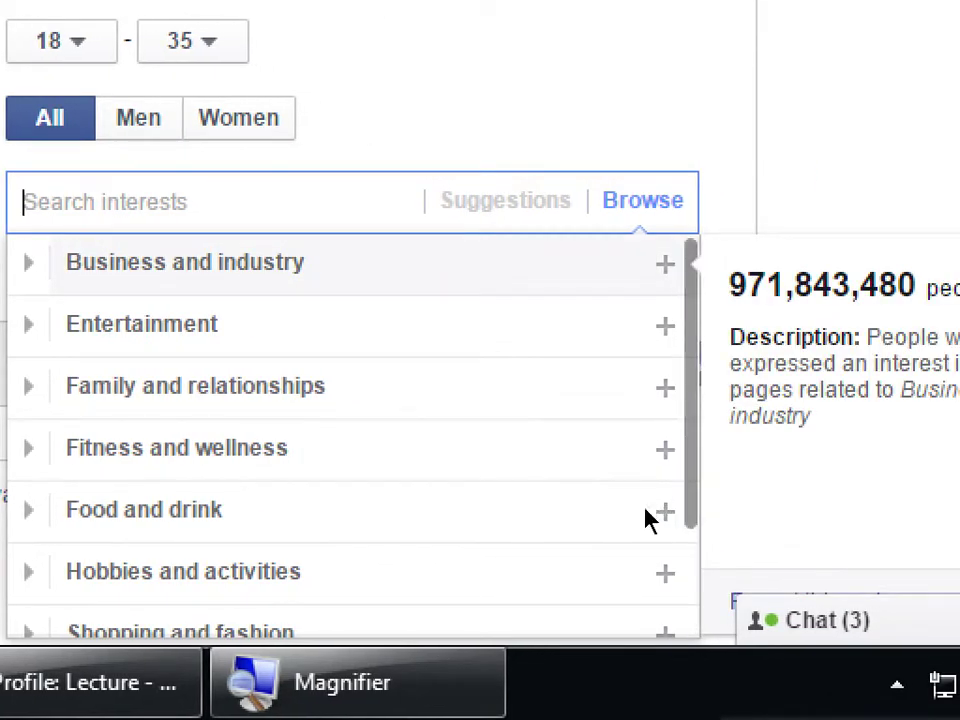
key("Down")
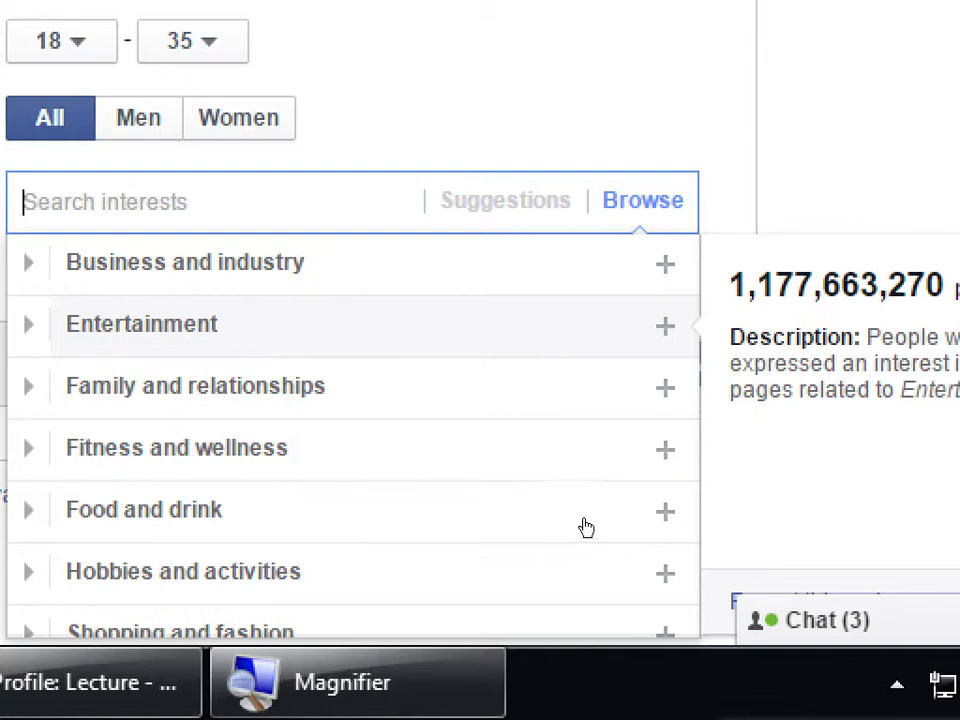
key("Right")
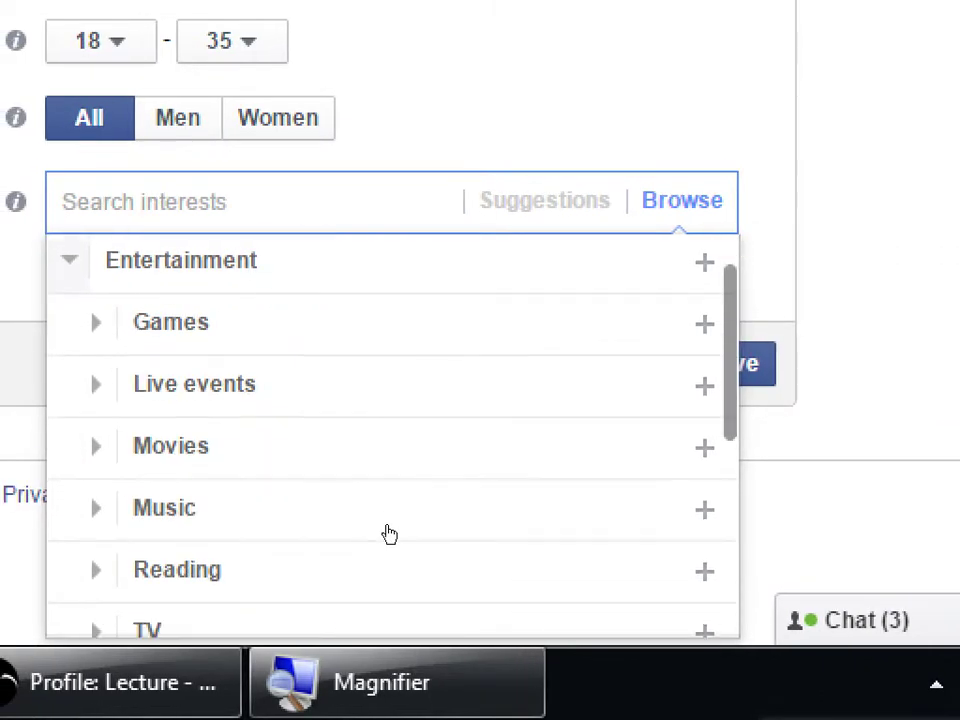
key("Right")
key("Down")
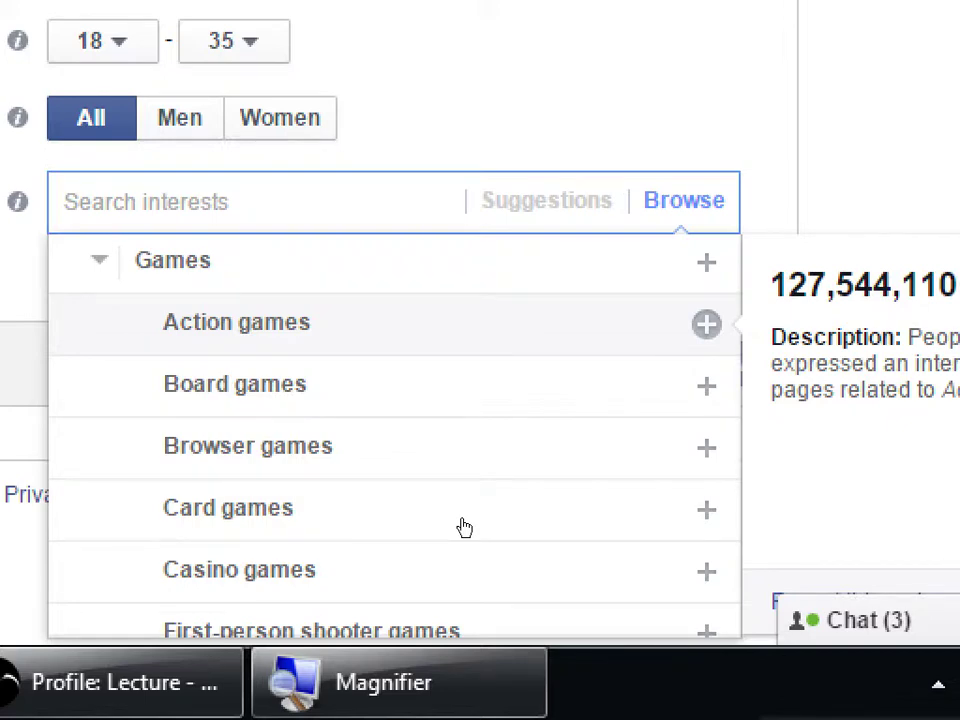
key("Down")
key("Down")
key("Down")
key("Down")
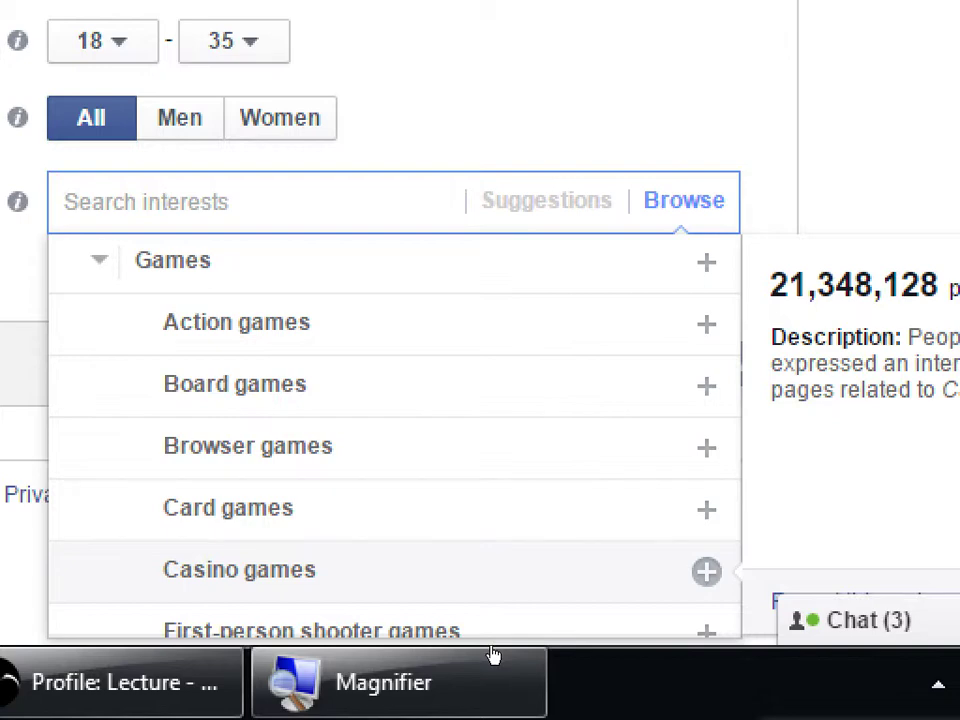
key("Down")
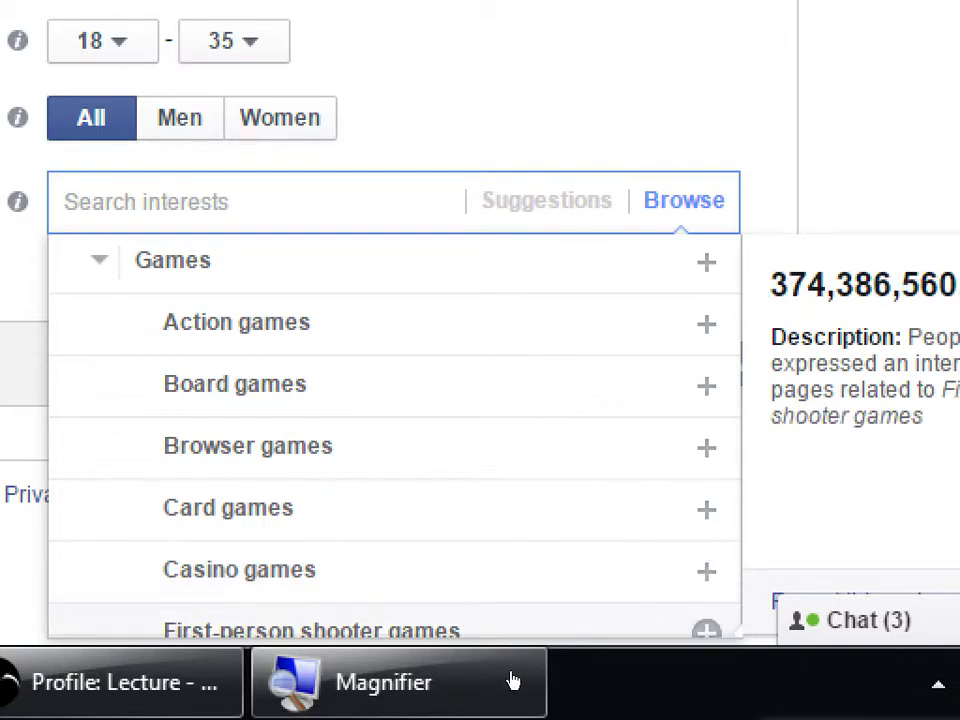
key("Up")
key("Up")
key("Left")
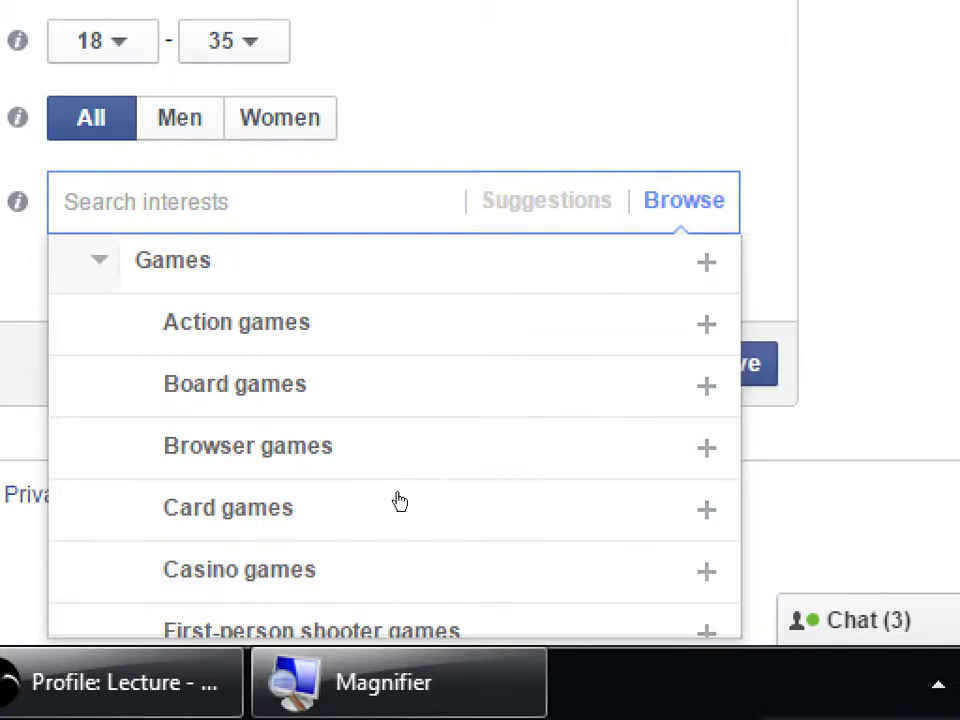
key("Left")
key("Left")
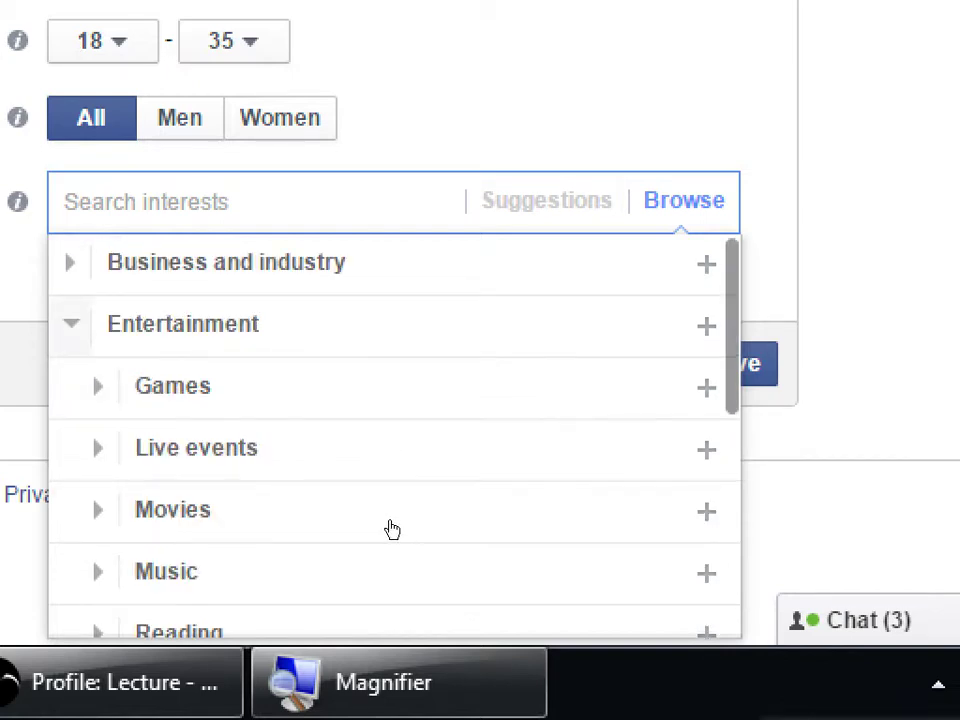
key("Left")
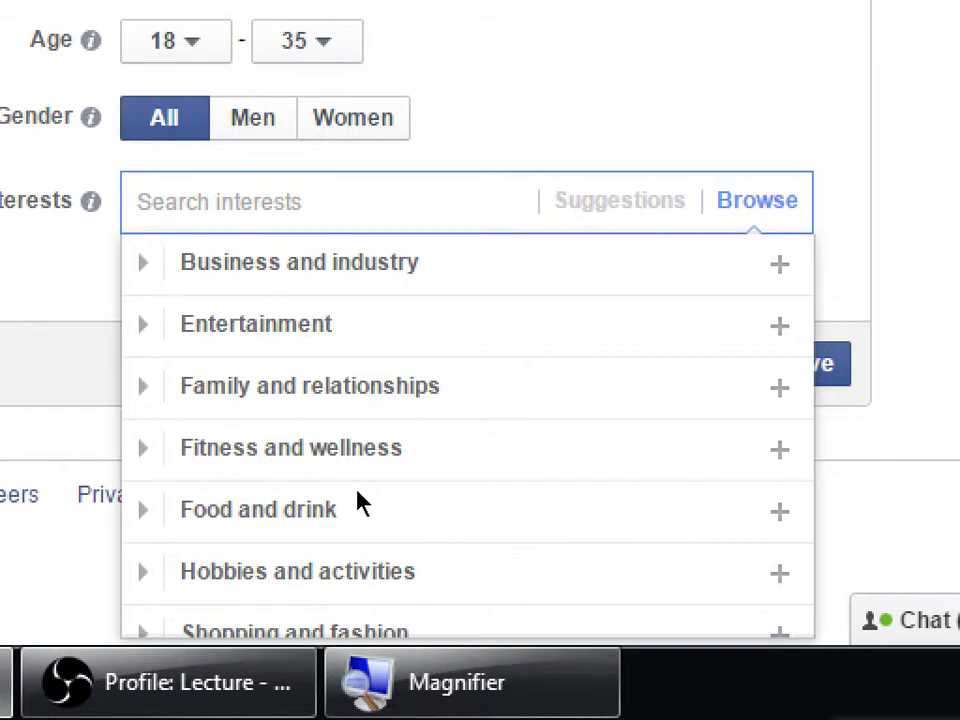
scroll(437, 594, "down", 3)
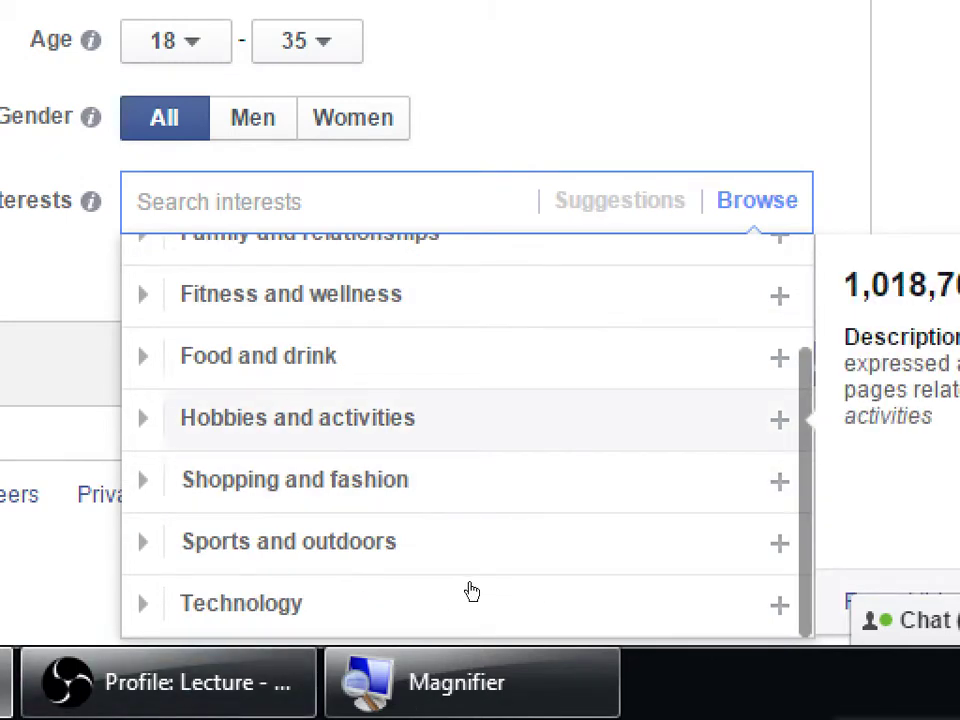
scroll(454, 585, "up", 3)
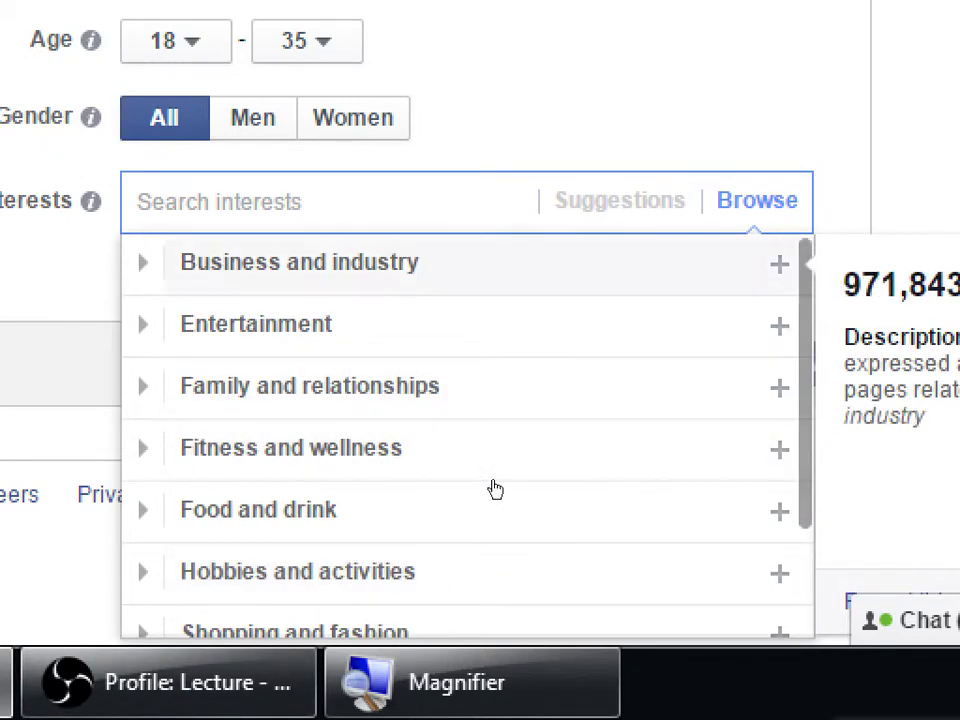
Search interests for 'art' and add Arts and music and Work of art
type("art")
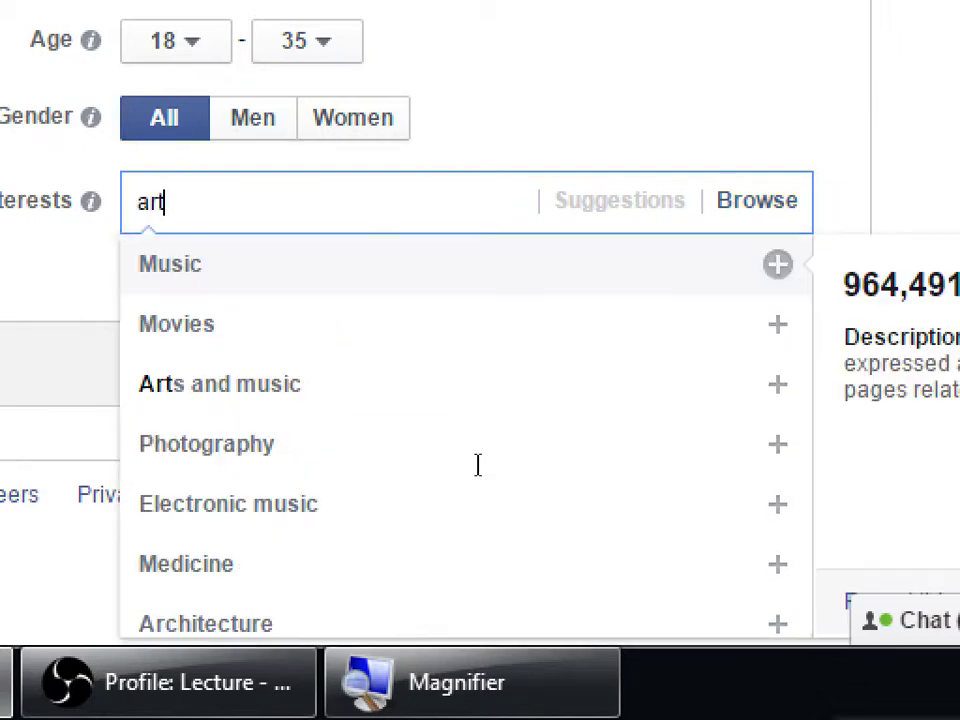
key("Down")
key("Down")
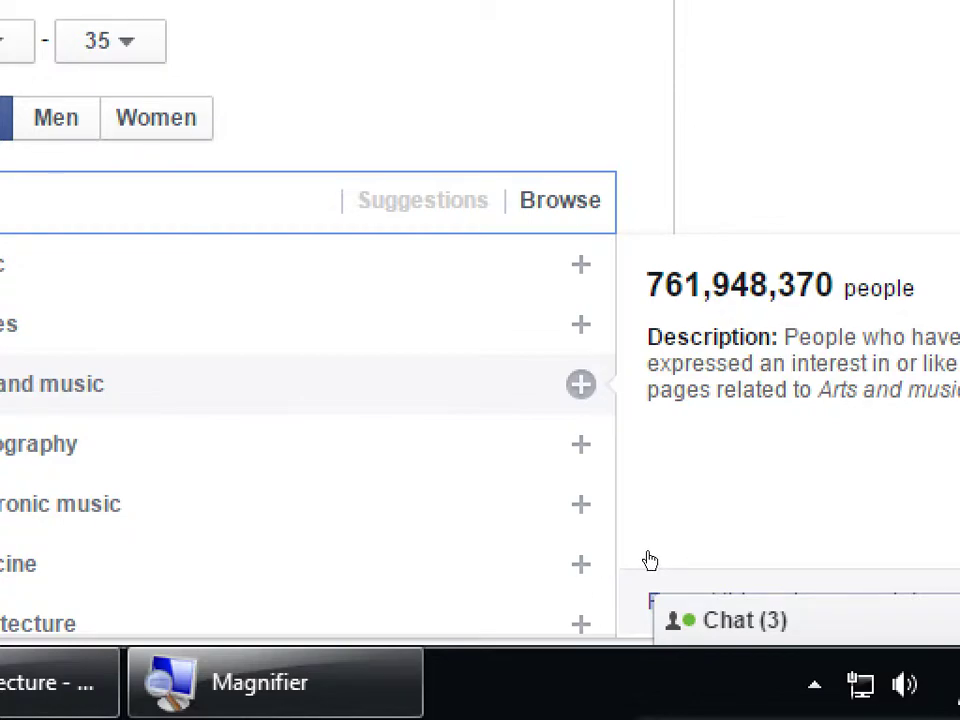
key("Down")
key("Up")
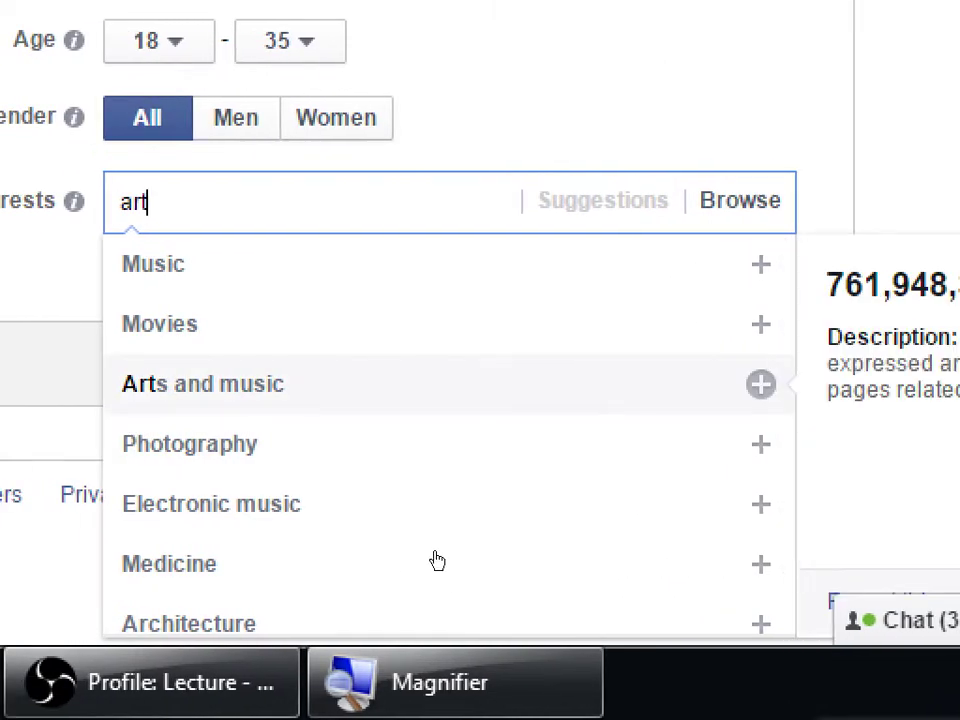
key("Return")
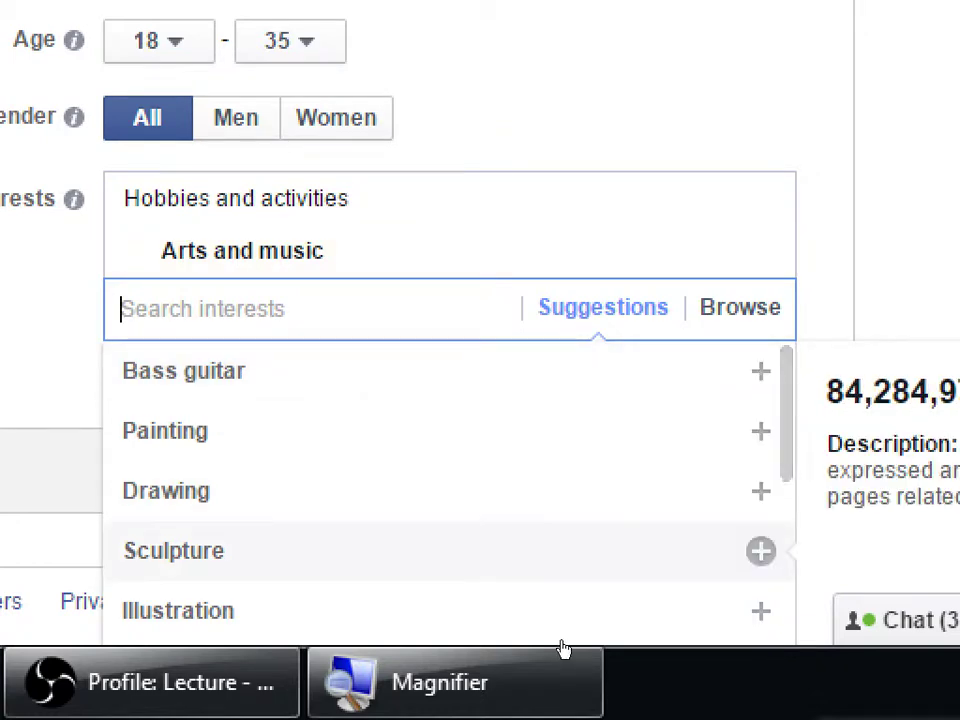
scroll(392, 677, "down", 5)
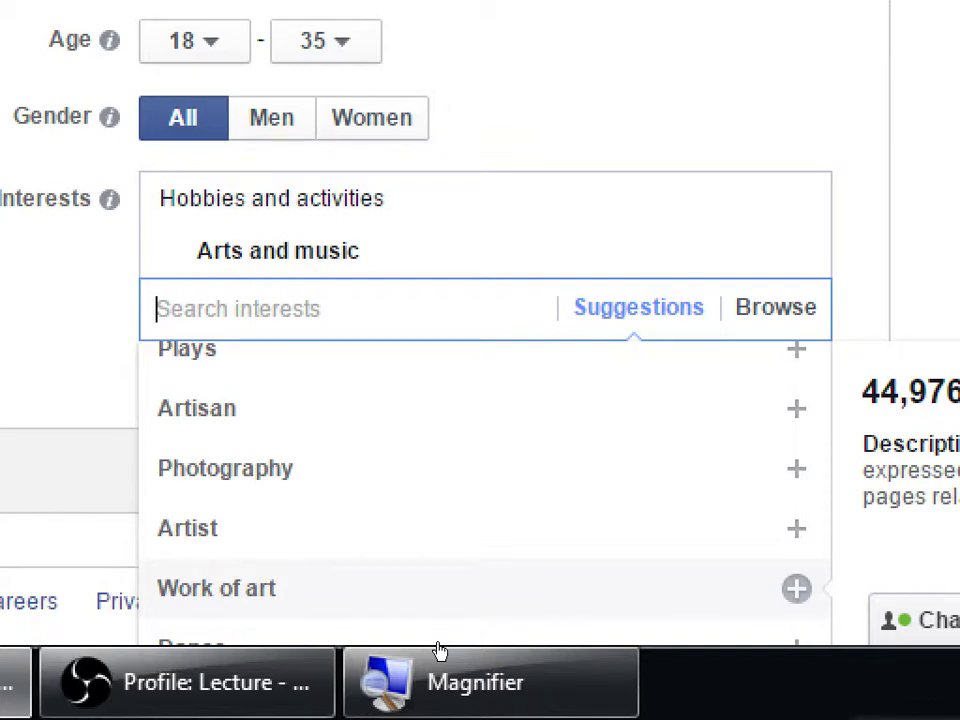
key("Return")
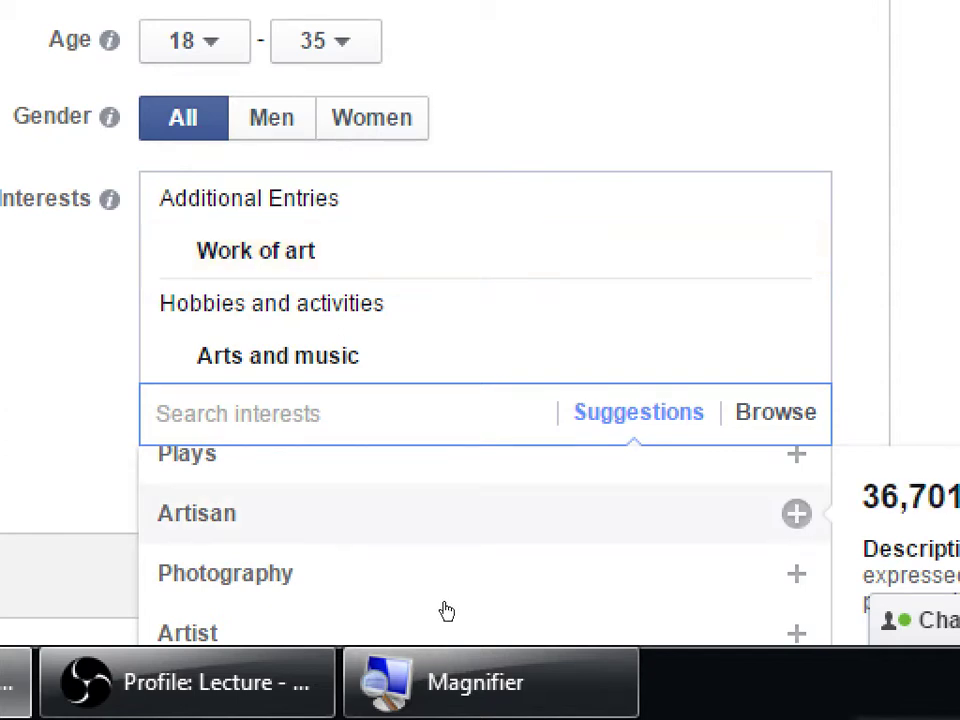
Add Artisan as an audience interest and close the suggestion list
scroll(312, 668, "down", 2)
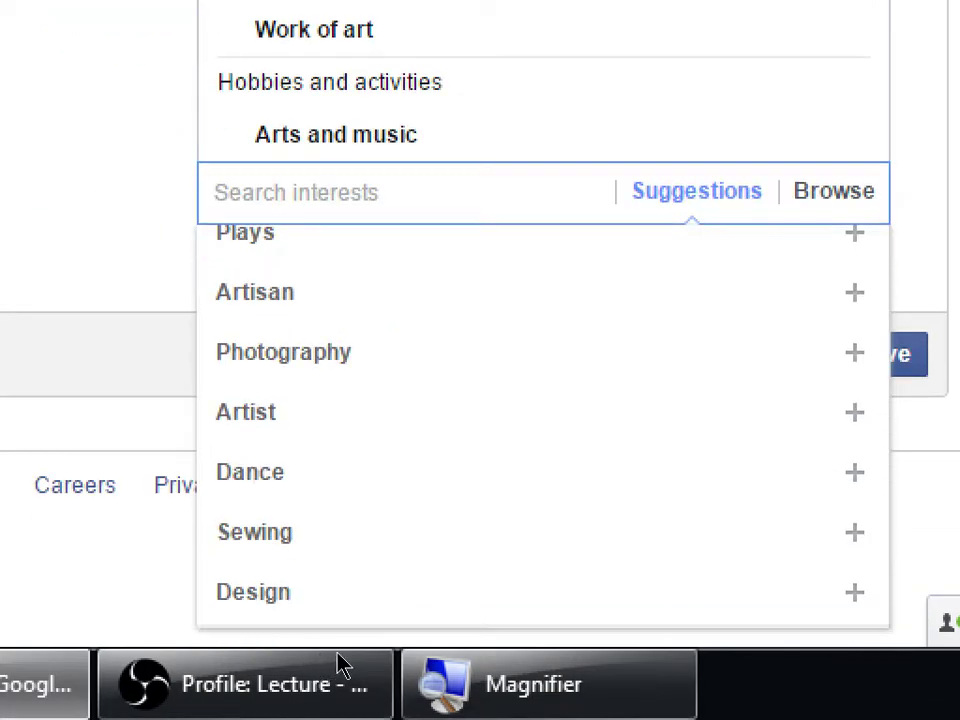
key("Down")
key("Down")
key("Down")
key("Down")
key("Up")
key("Up")
key("Return")
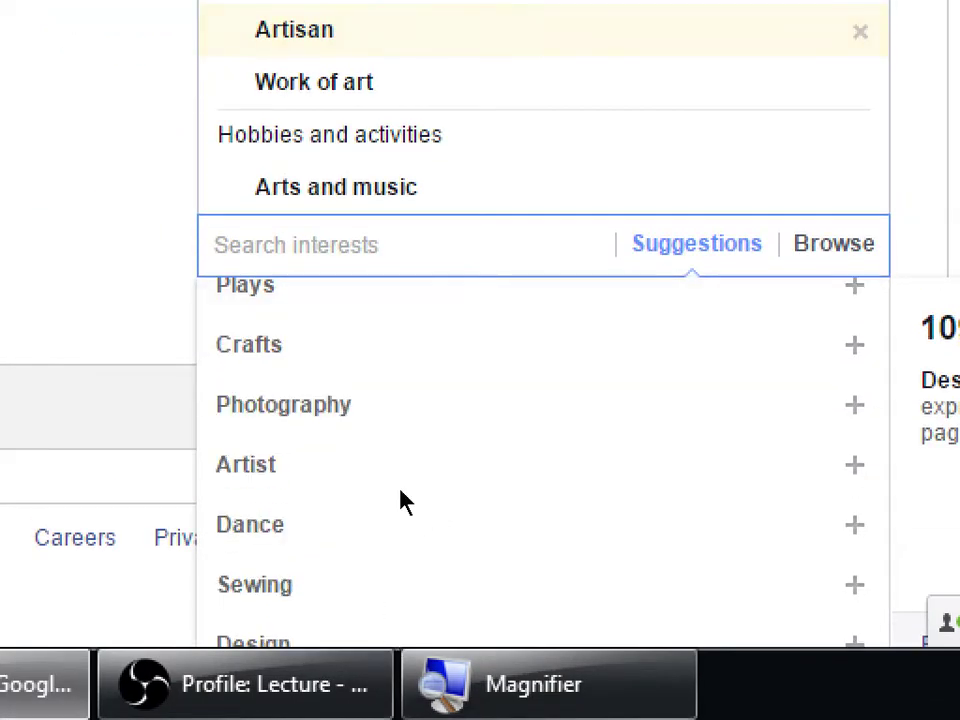
key("Escape")
scroll(317, 493, "up", 2)
scroll(317, 493, "down", 1)
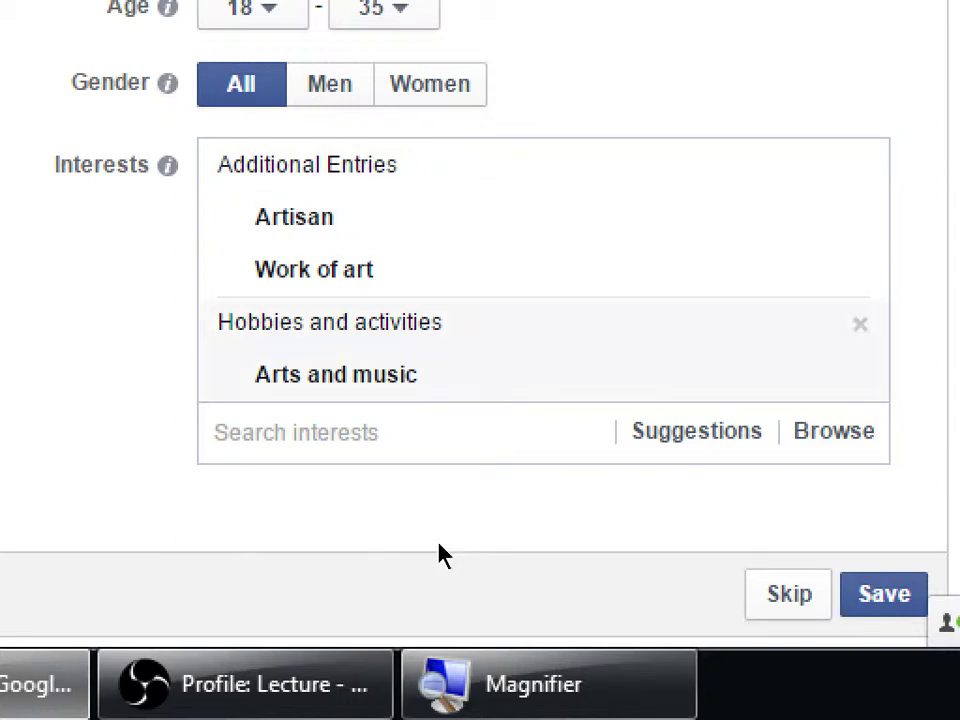
left_click(697, 431)
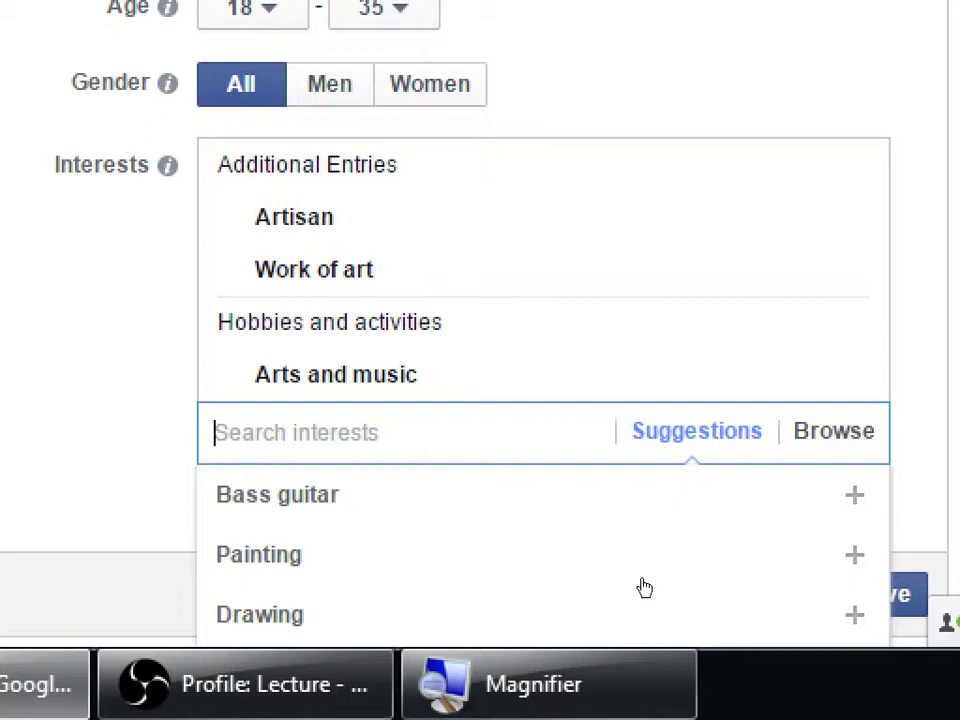
Pick Drawing from the interest suggestions, bringing up the narrow-audience prompt
scroll(620, 600, "down", 3)
scroll(585, 614, "up", 3)
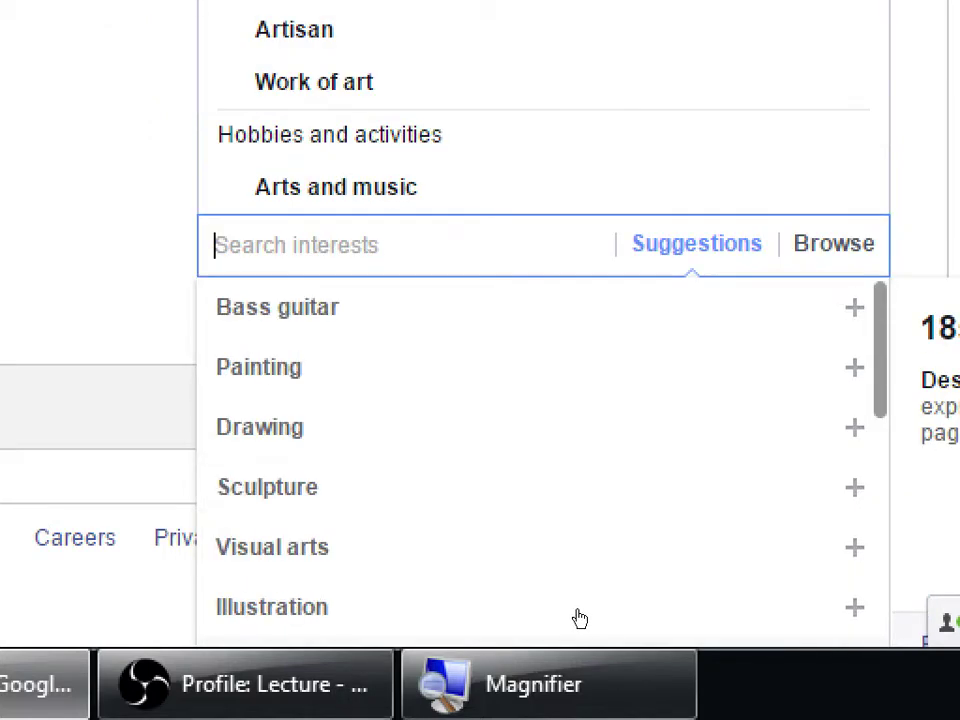
left_click(441, 591)
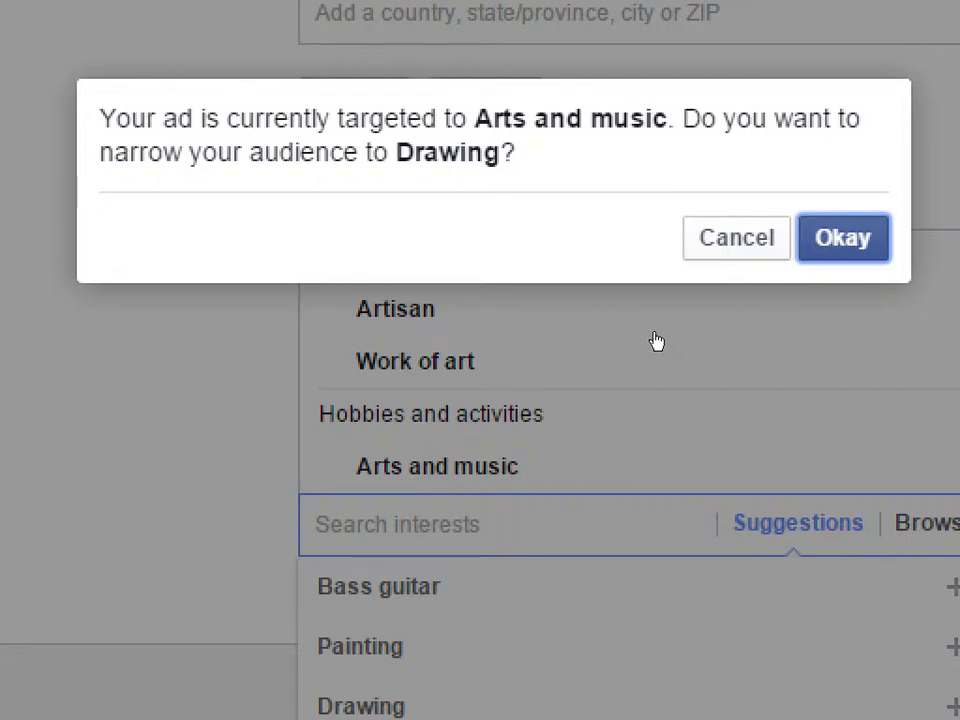
Confirm narrowing Arts and music to Drawing and close the suggestions
key("Return")
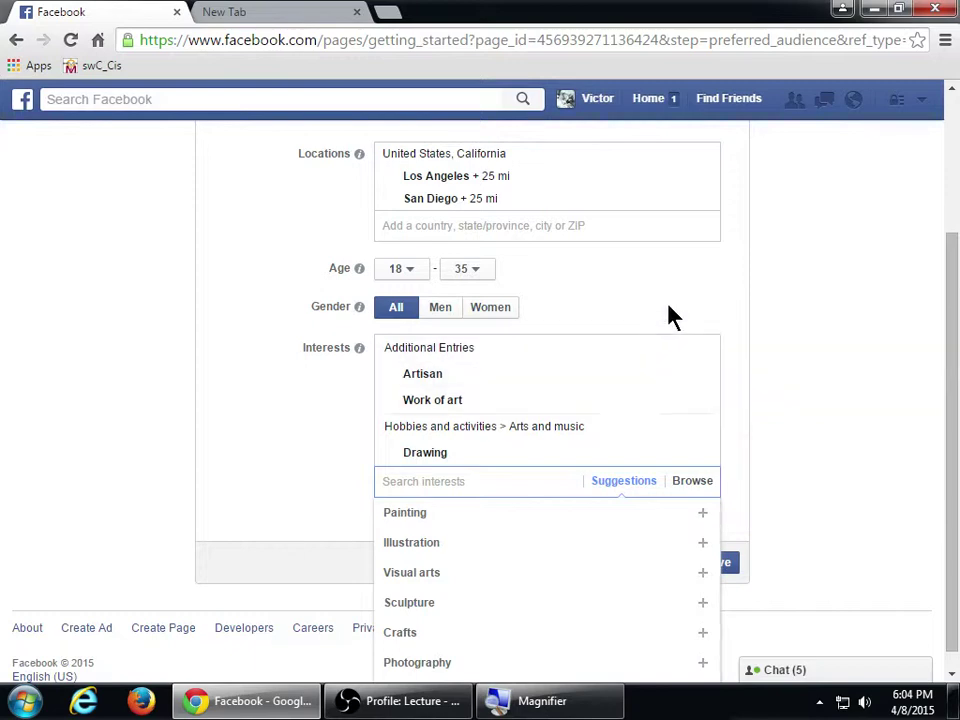
left_click(700, 305)
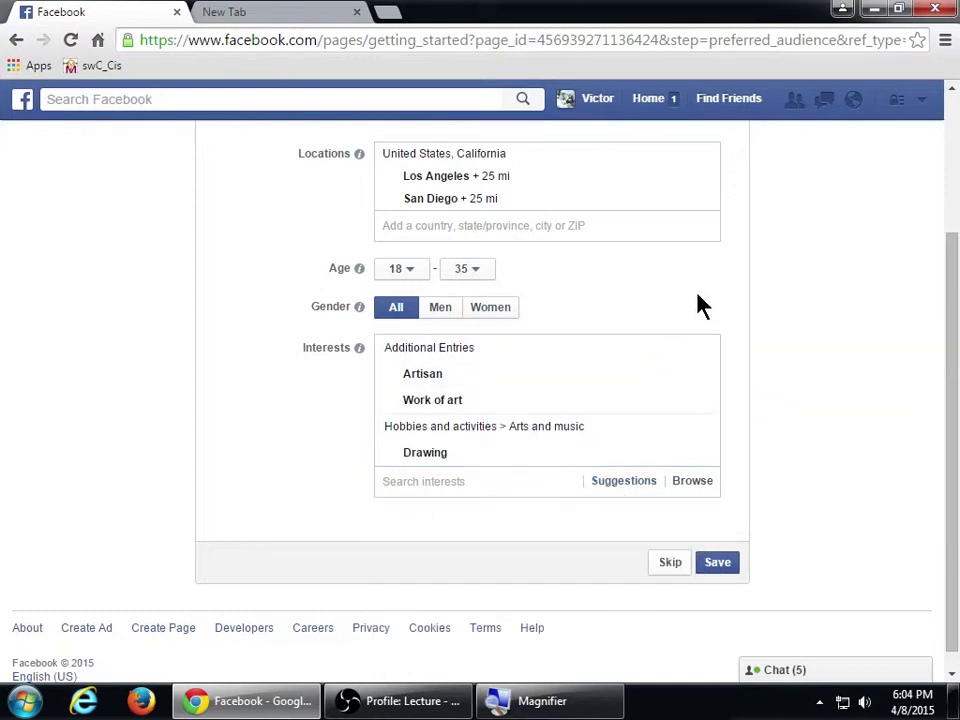
Save the audience: Los Angeles, San Diego, ages 18–35, Artisan, Work of art, Drawing
left_click(718, 563)
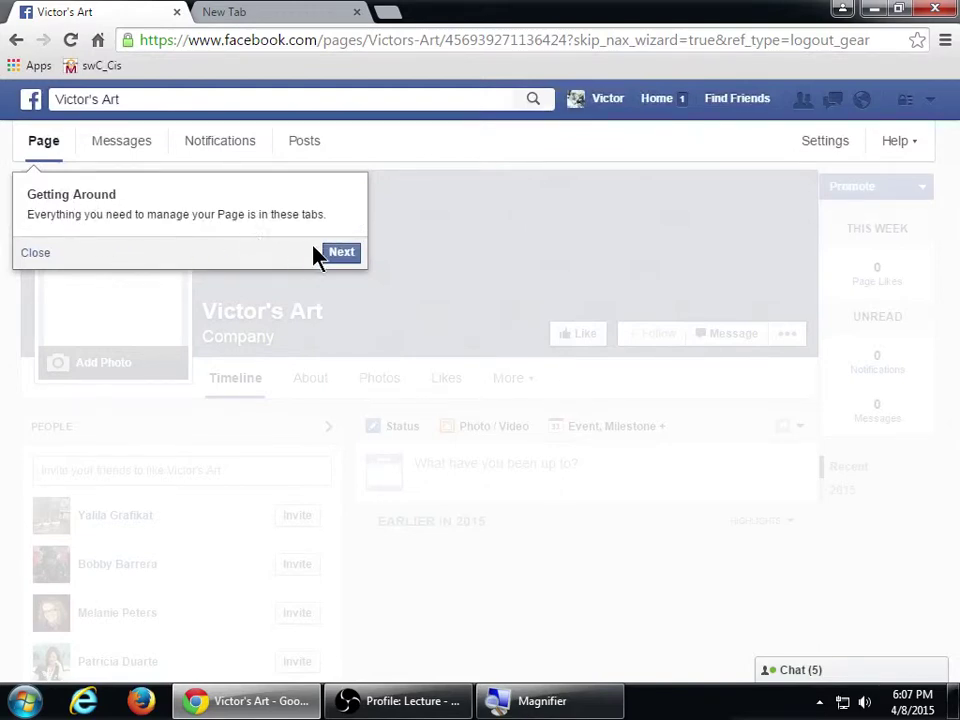
Advance the Page tour and Like the Victor's Art Page
left_click(340, 253)
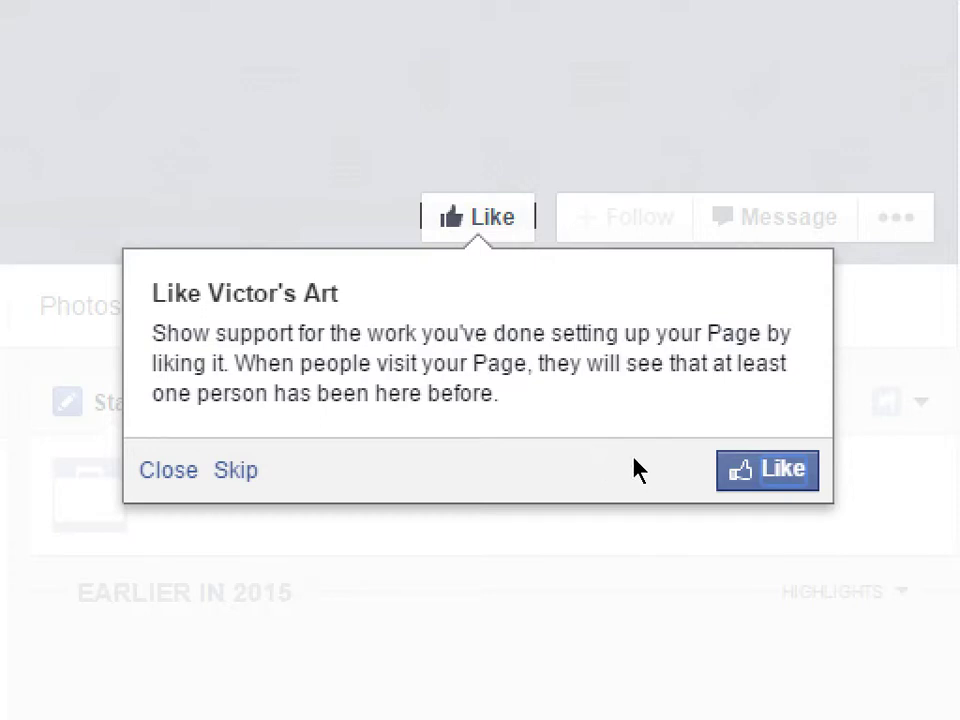
left_click(727, 472)
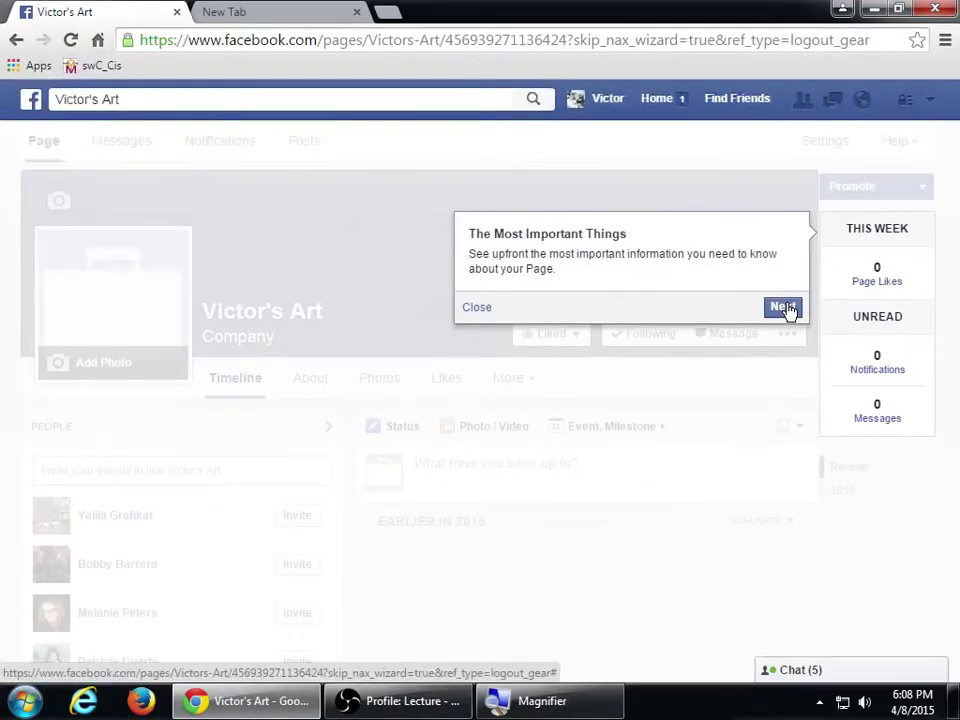
Dismiss 'The Most Important Things' tour tip to show the Timeline
left_click(606, 403)
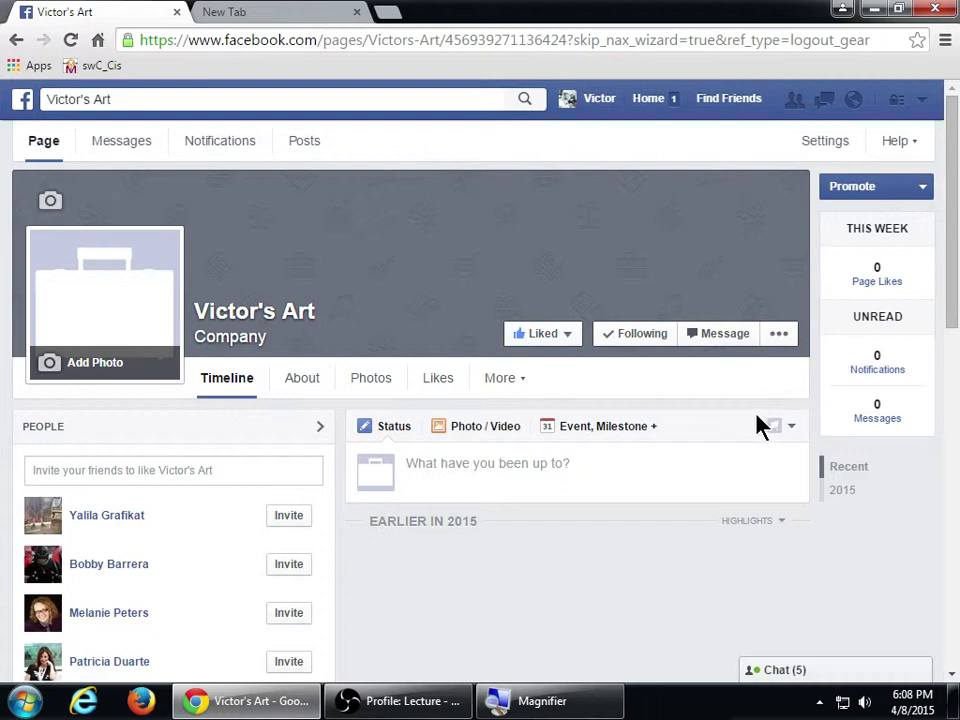
scroll(655, 530, "down", 1)
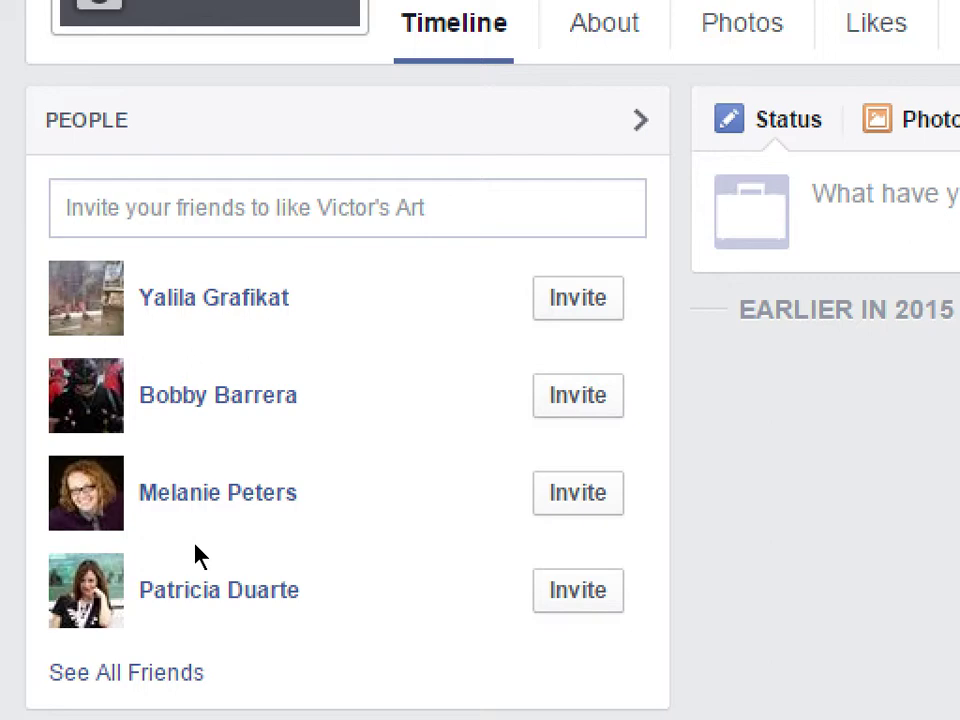
key("super+minus")
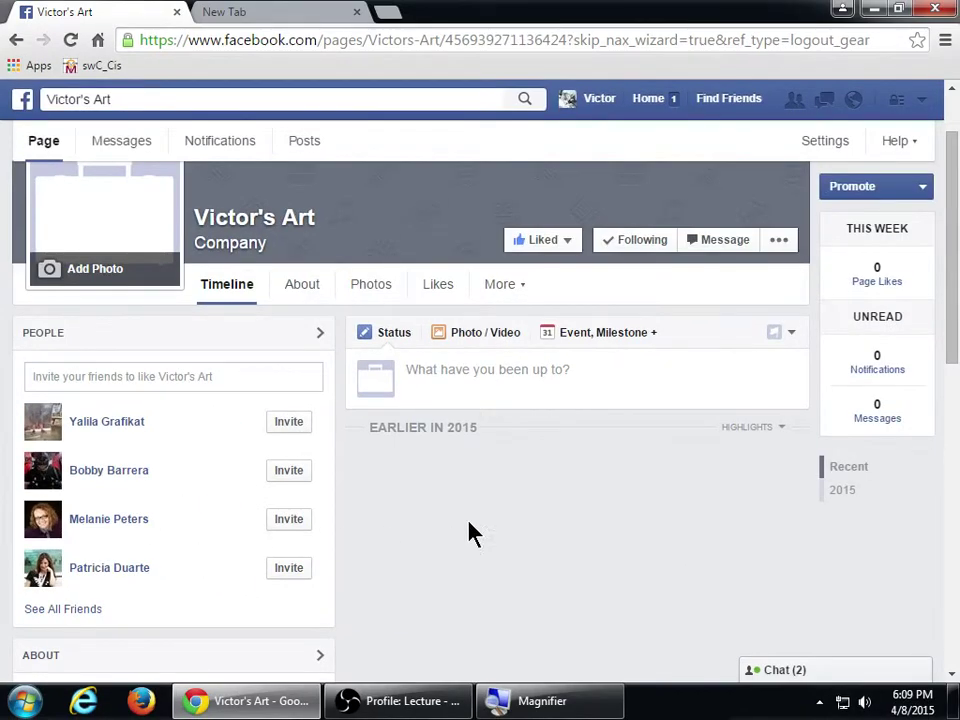
scroll(475, 533, "down", 8)
scroll(482, 519, "up", 4)
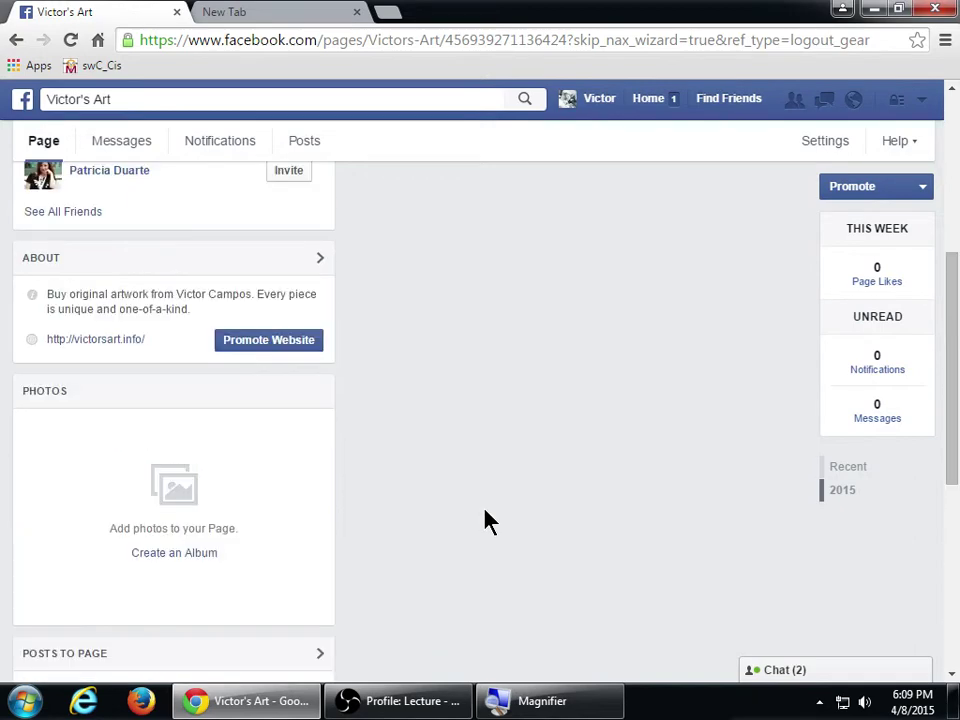
scroll(484, 520, "up", 5)
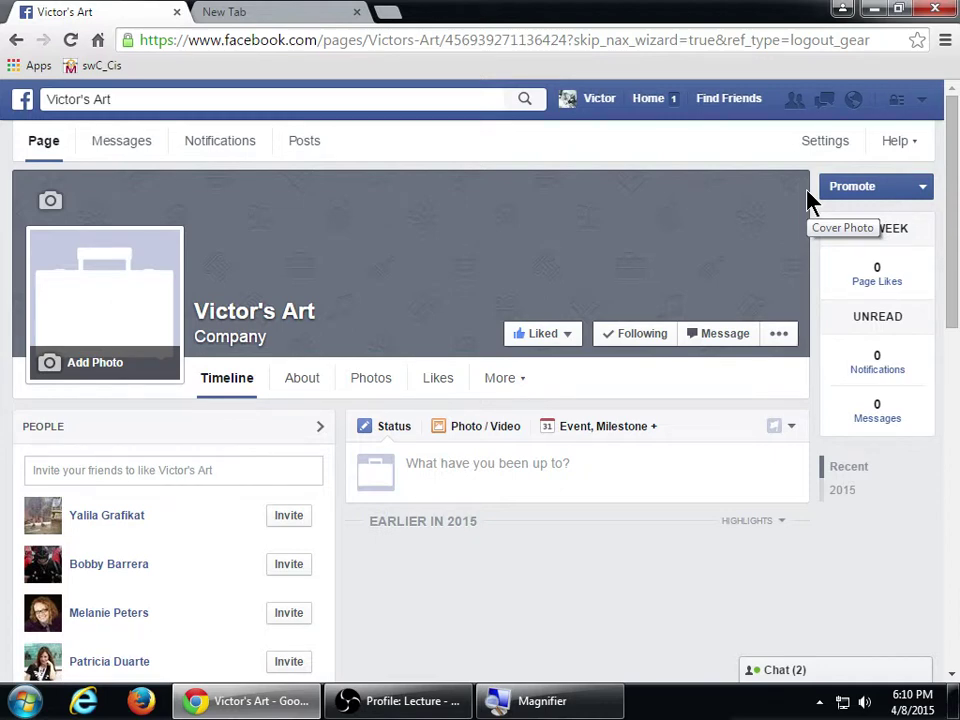
key("super+plus")
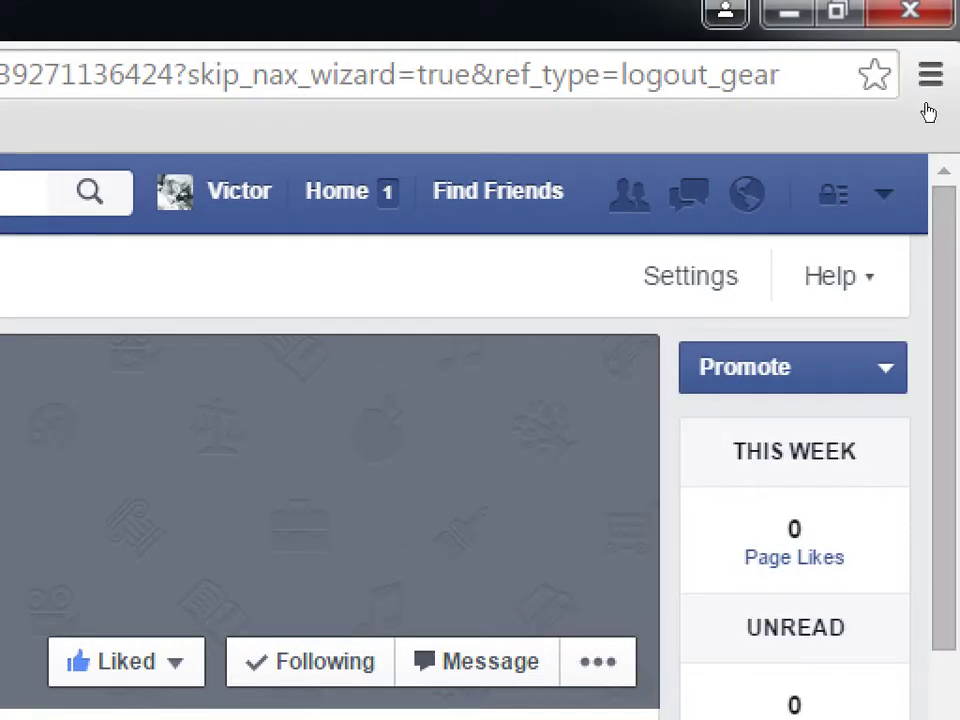
Switch the active identity to the Victor's Art Page from the header menu's 'Use Facebook as' list
left_click(884, 193)
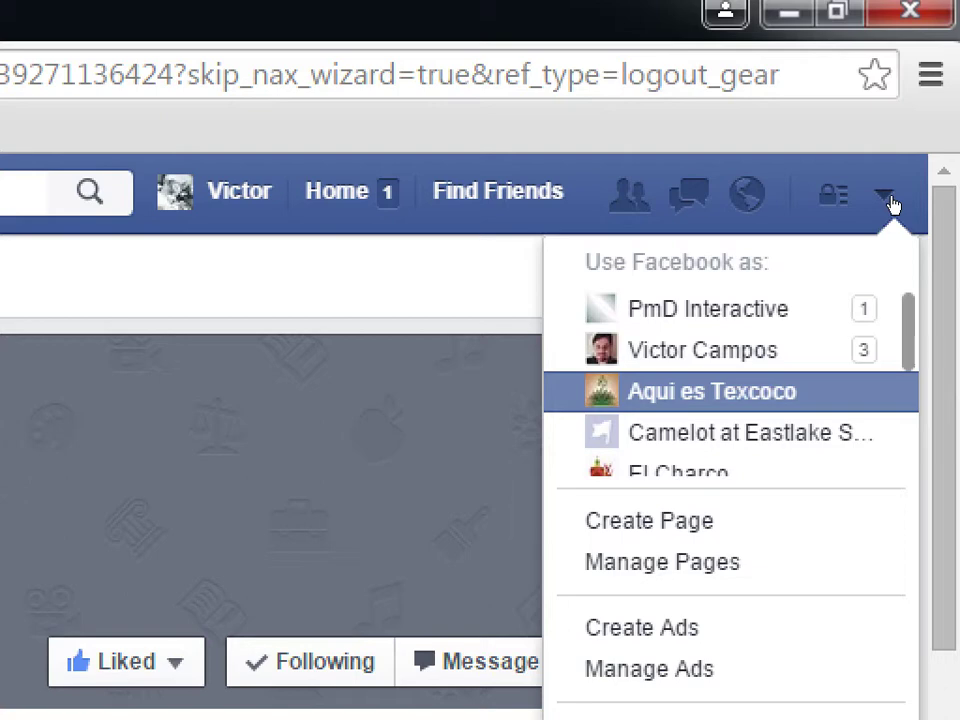
key("Down")
key("Down")
key("Down")
key("Down")
key("Down")
key("Down")
key("Down")
key("Down")
key("Down")
key("Down")
key("Down")
key("Down")
key("Down")
key("Down")
key("Down")
key("Down")
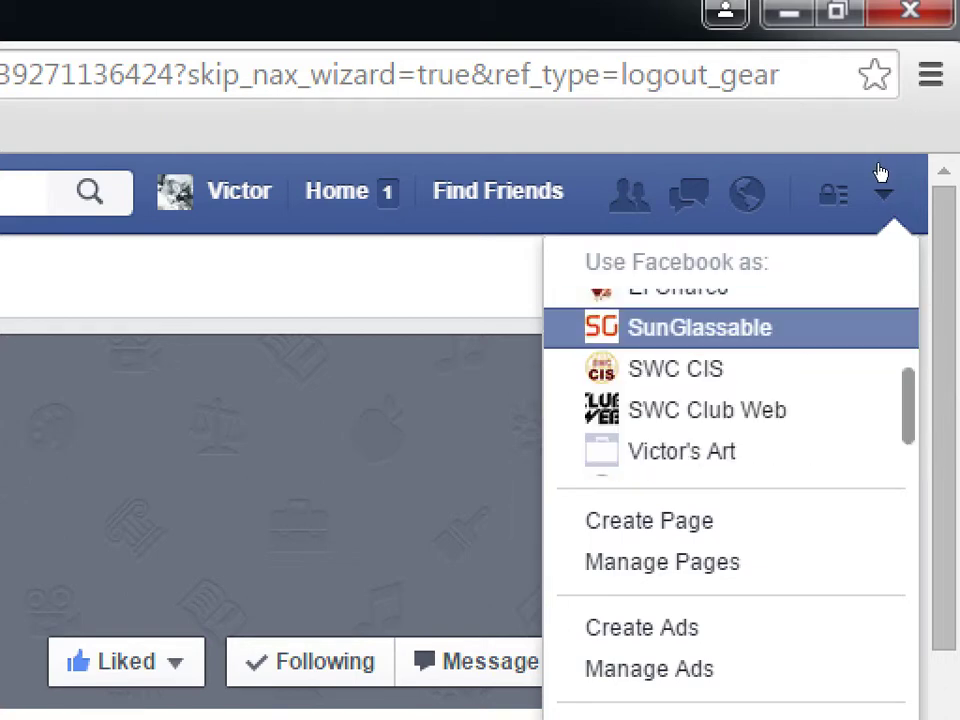
key("Down")
key("Down")
key("Down")
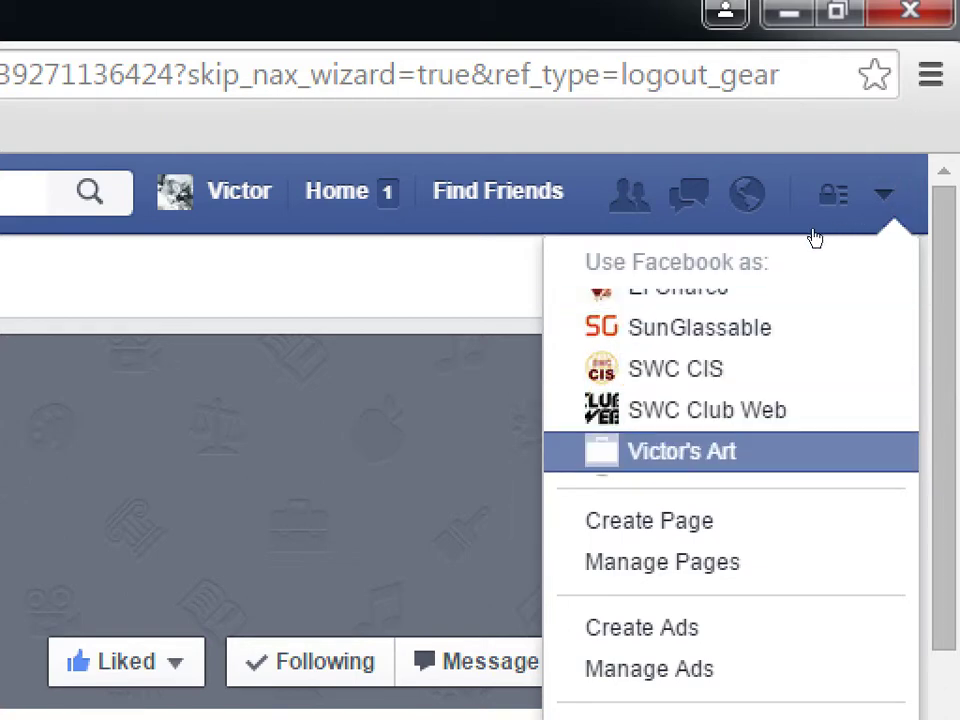
key("Return")
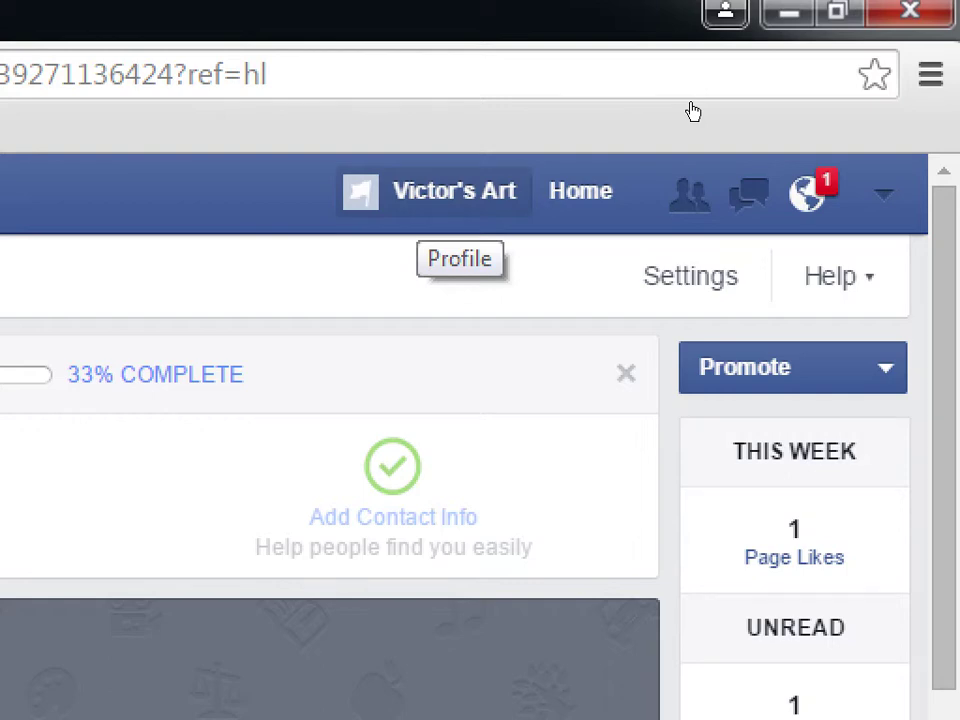
left_click(883, 193)
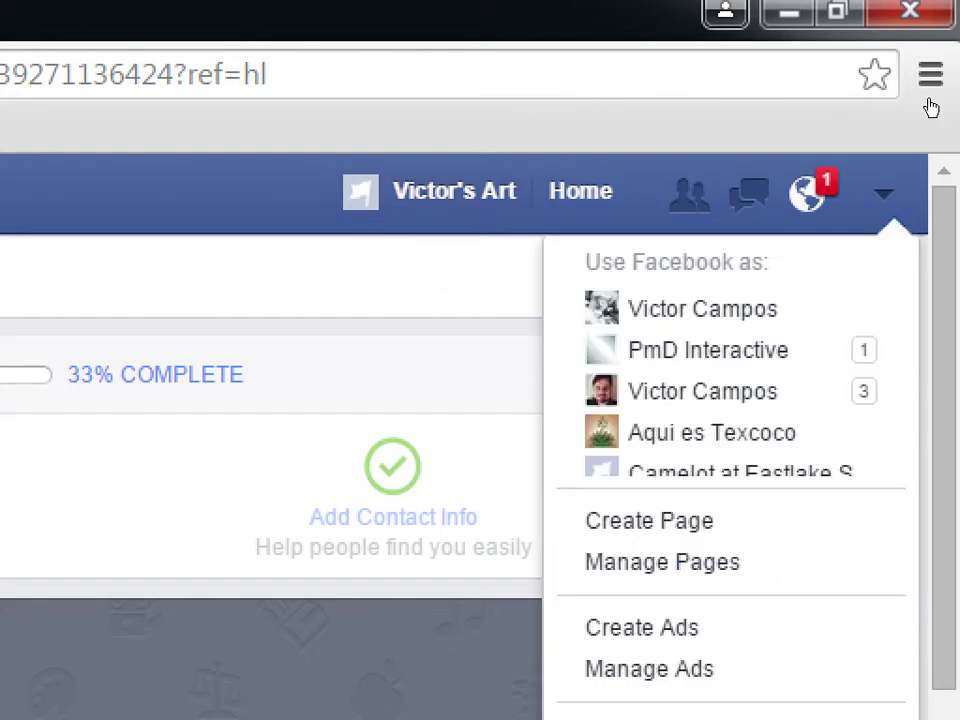
key("Down")
key("Return")
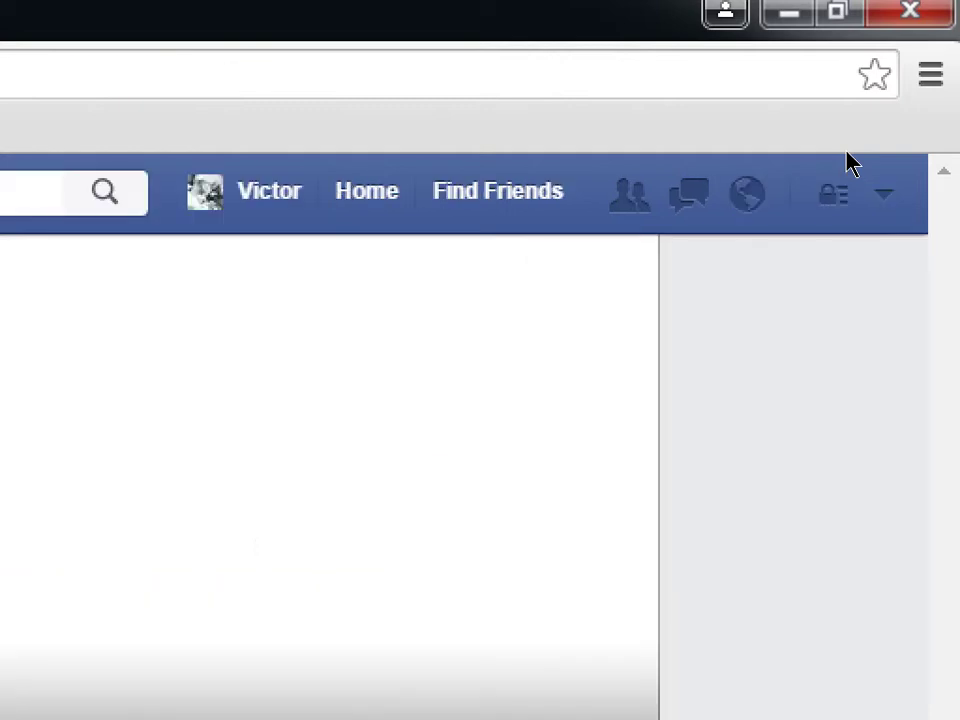
key("Return")
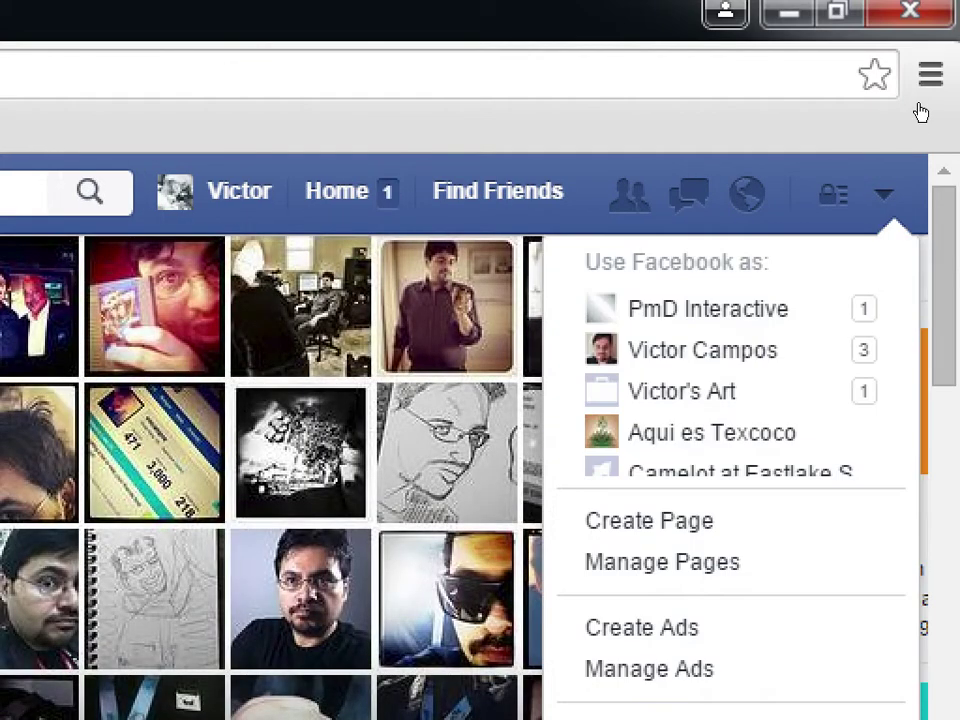
key("Down")
key("Down")
key("Down")
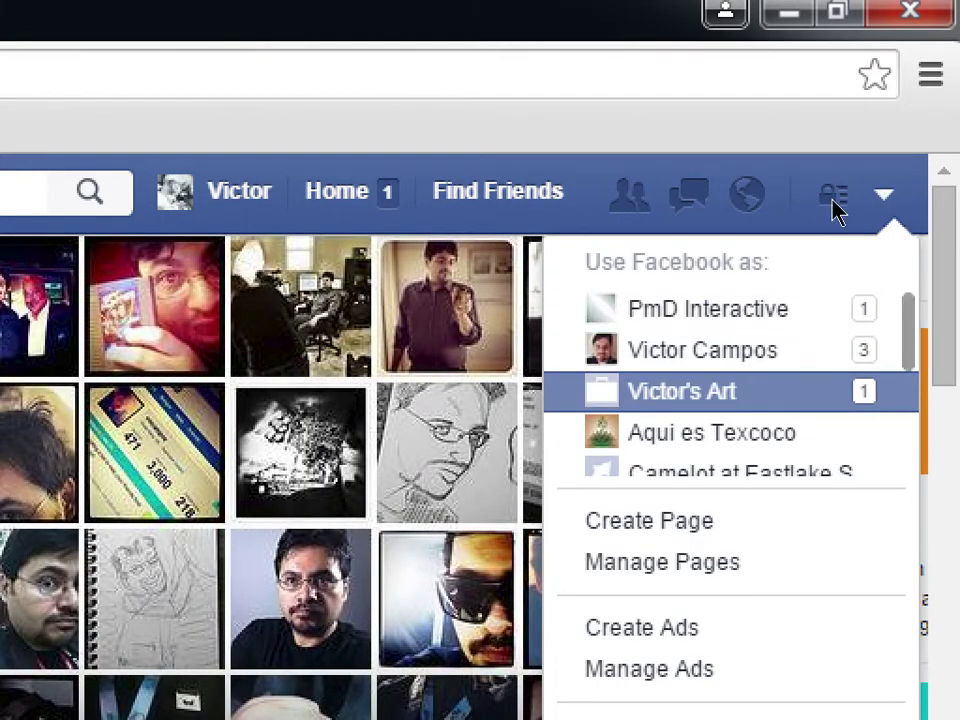
key("Return")
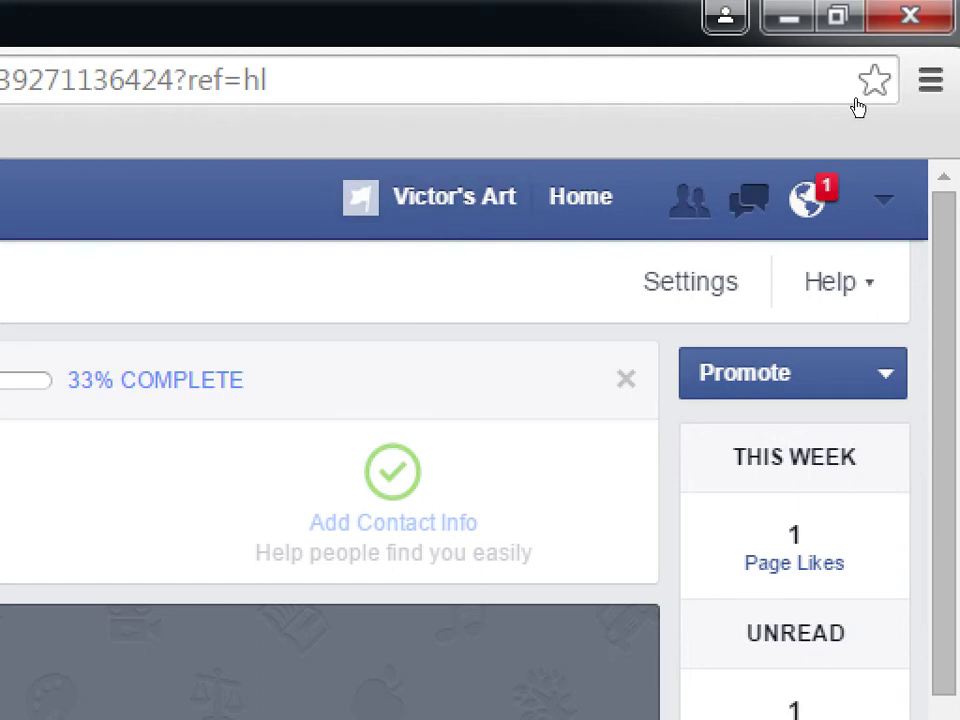
left_click(918, 106)
key("Down")
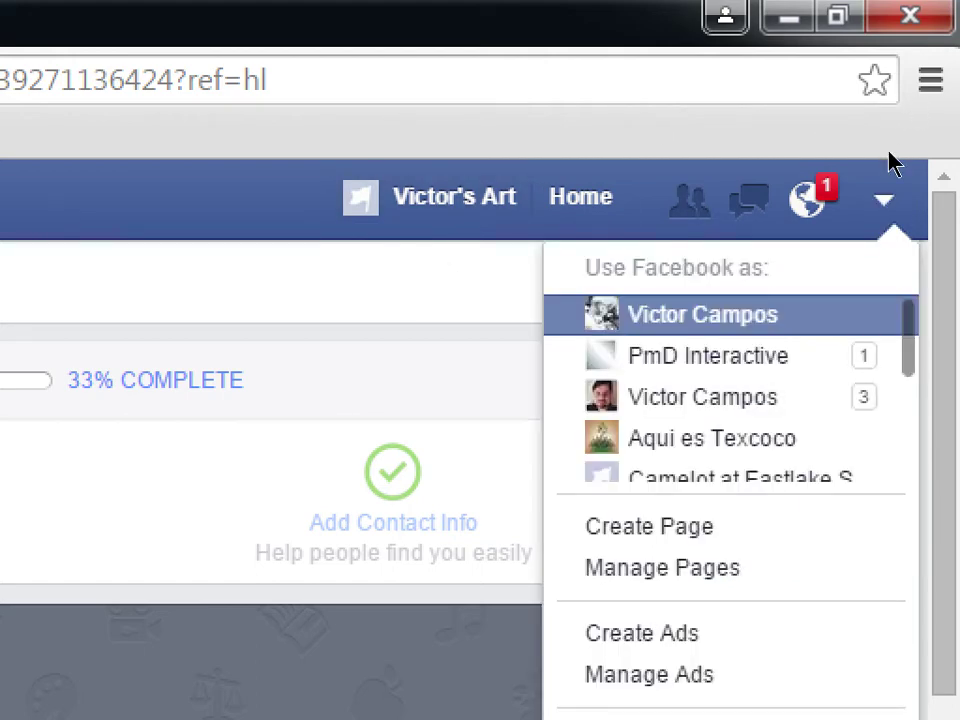
key("Return")
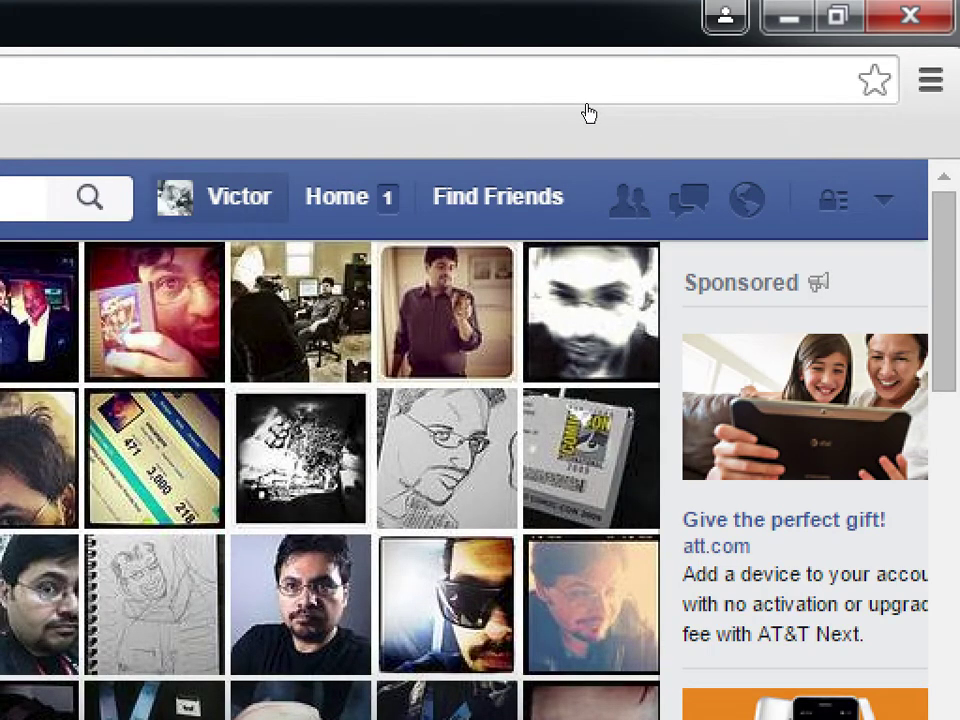
left_click(921, 96)
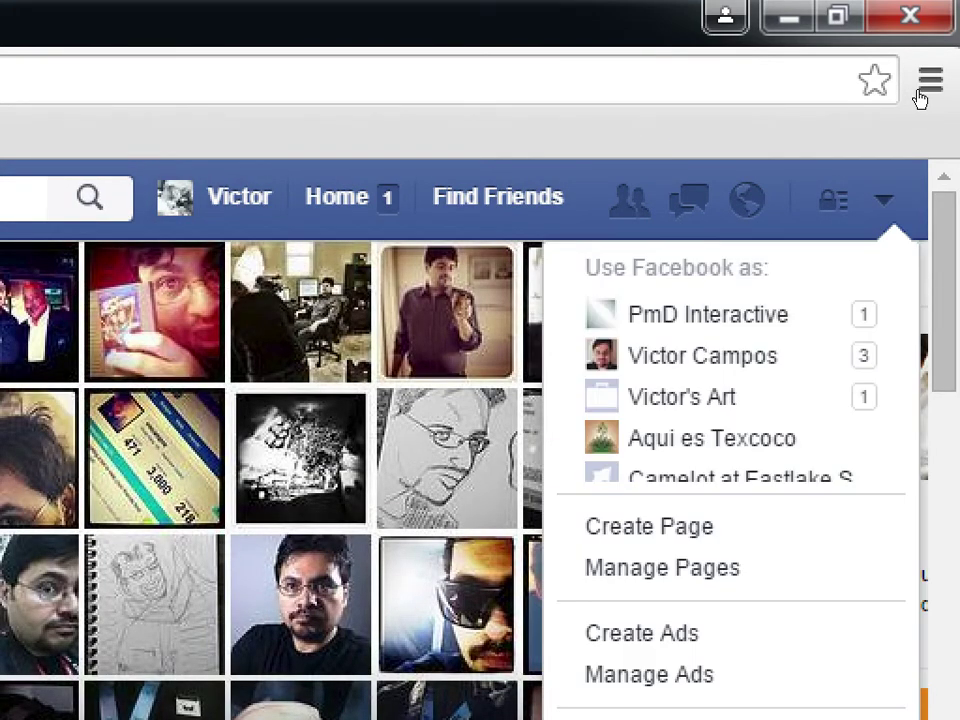
key("Down")
key("Down")
key("Down")
key("Return")
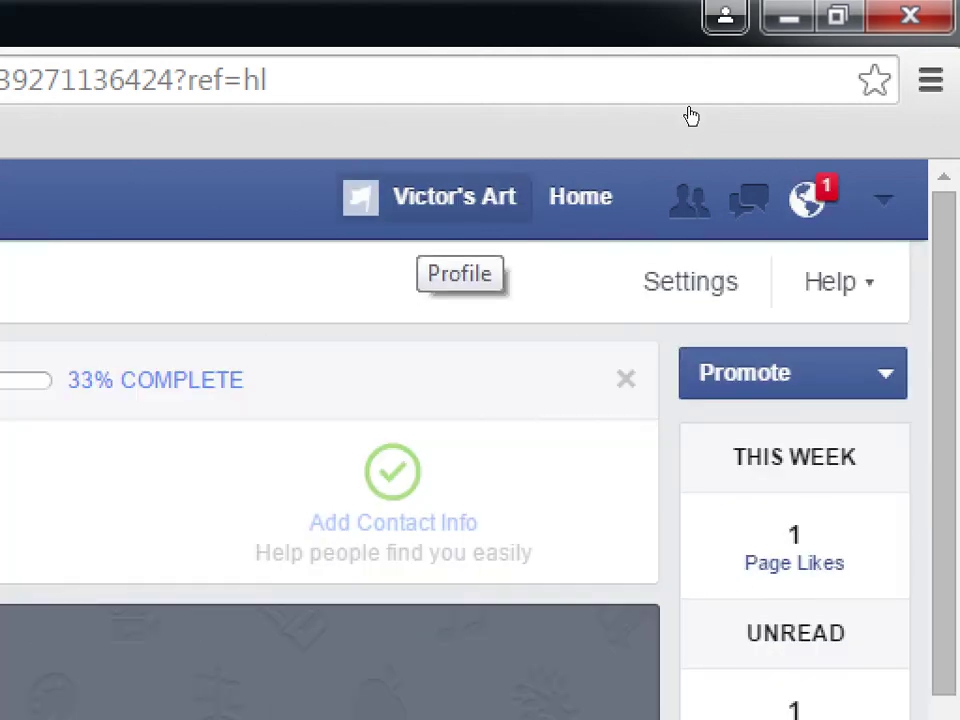
key("super+minus")
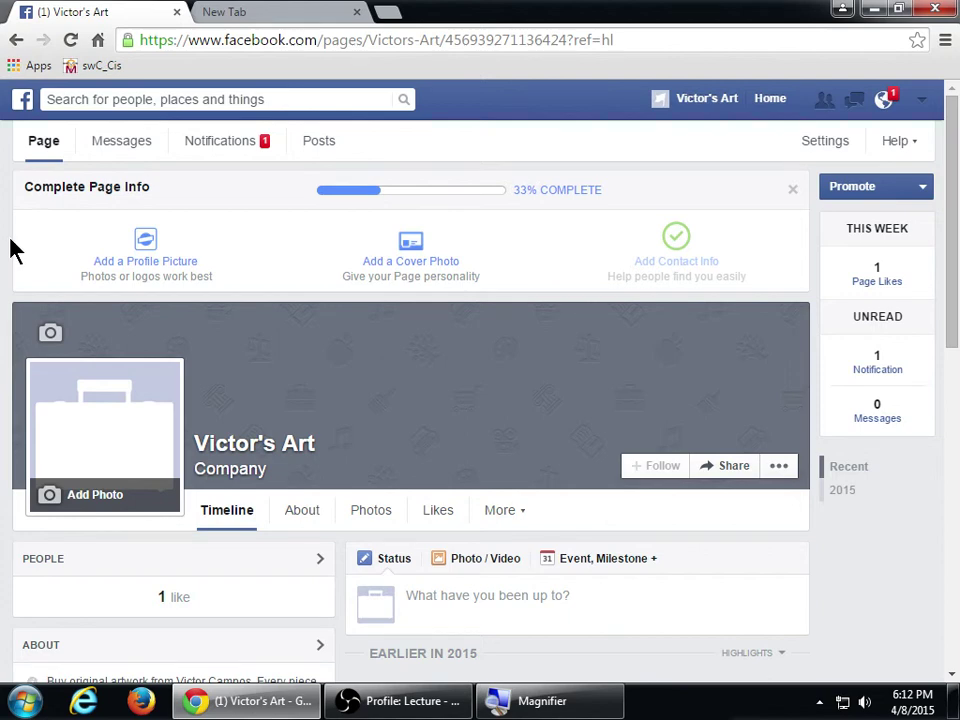
Restore the 'Profile: Lecture' OBS recorder window over the Victor's Art Page
scroll(10, 250, "down", 7)
scroll(10, 250, "up", 7)
left_click(370, 705)
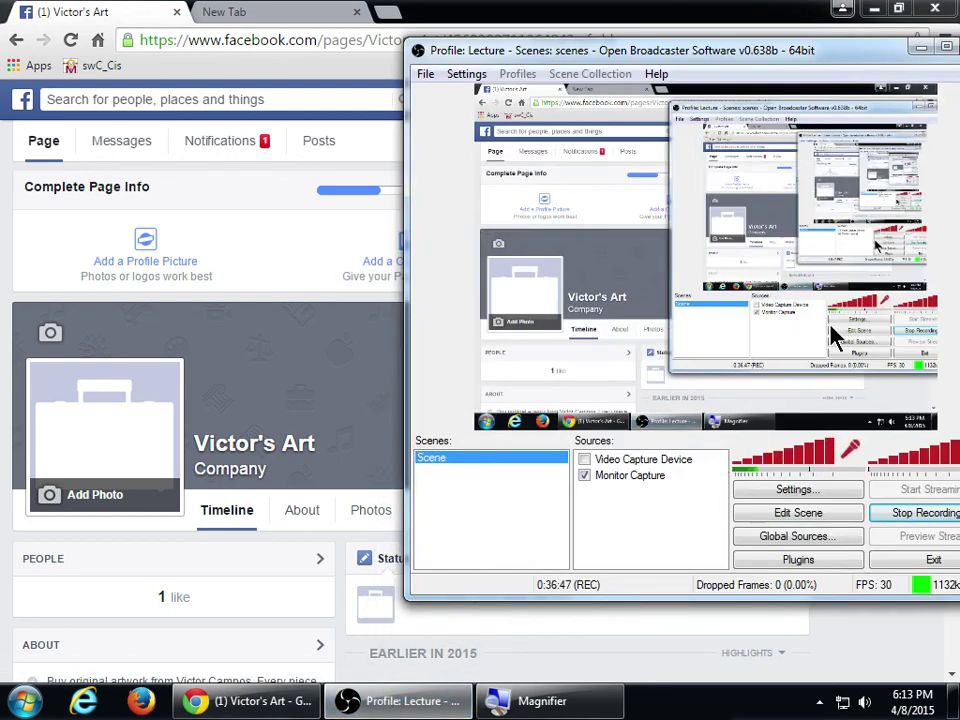